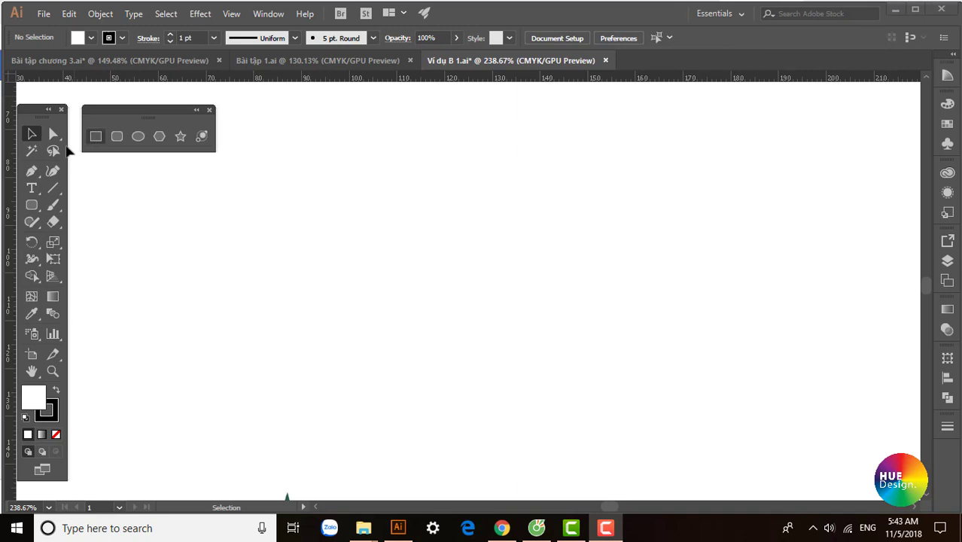
Tear the Rectangle tool flyout off into a floating Shapes panel beside the toolbar.
click(33, 204)
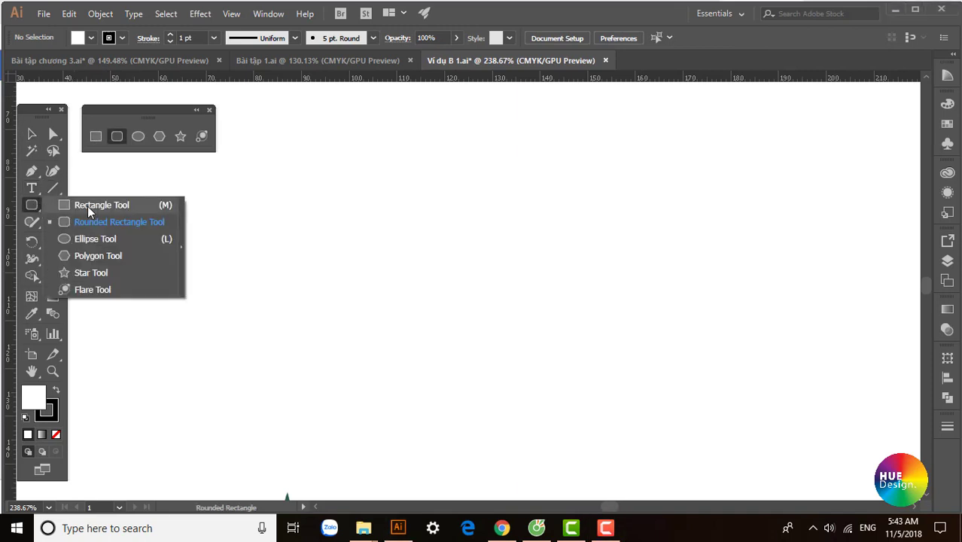
click(87, 205)
click(30, 205)
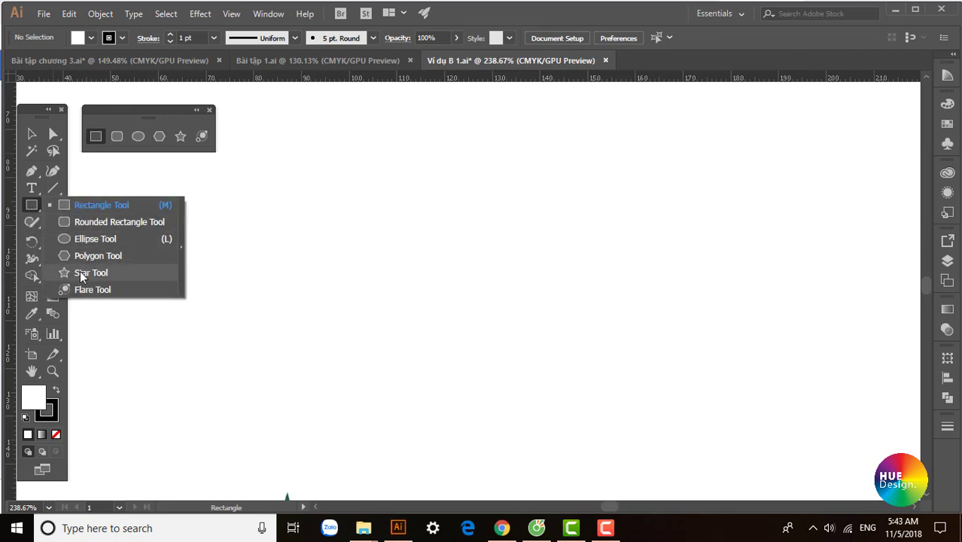
click(96, 204)
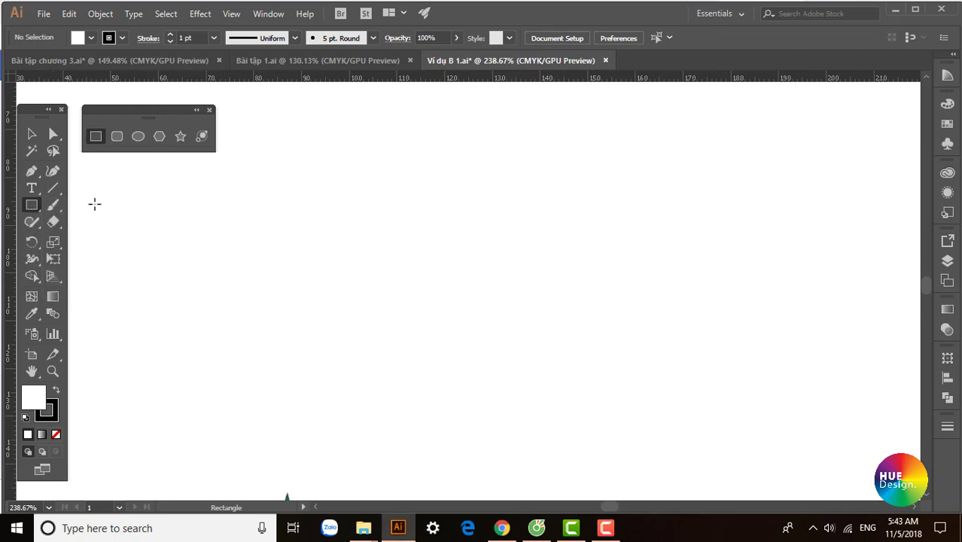
click(31, 205)
click(183, 242)
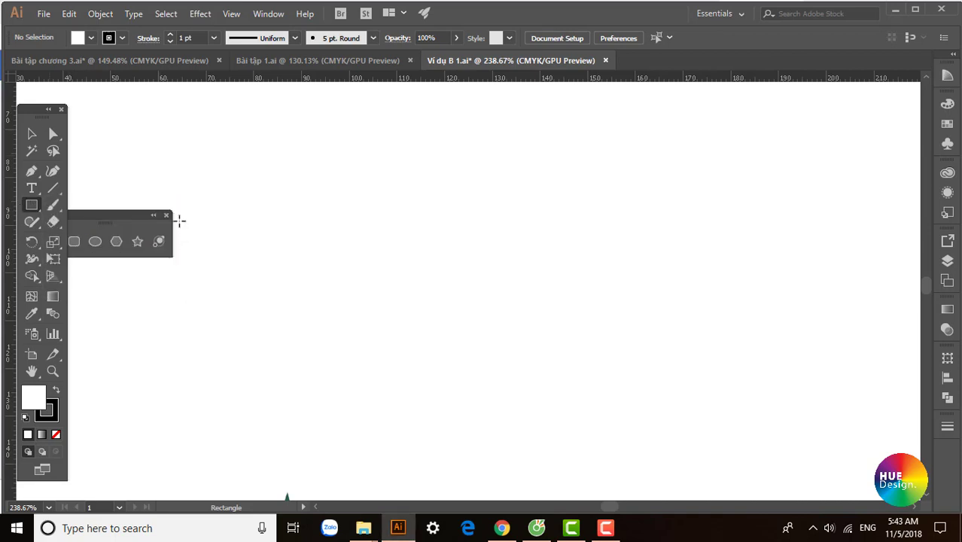
mouse_move(137, 212)
mouse_down()
mouse_move(159, 136)
mouse_move(152, 108)
mouse_up()
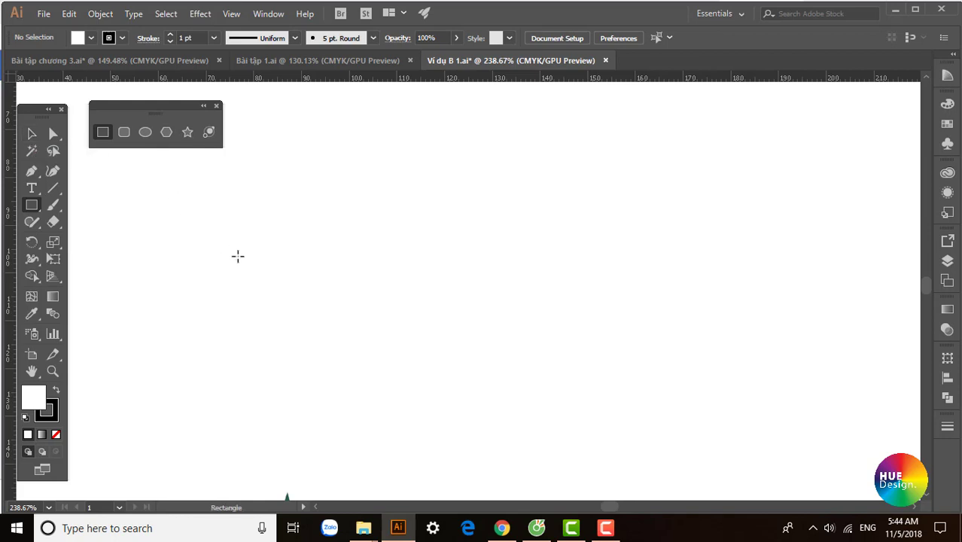
Create an exact 20 × 40 mm rectangle using the Rectangle size dialog.
click(271, 251)
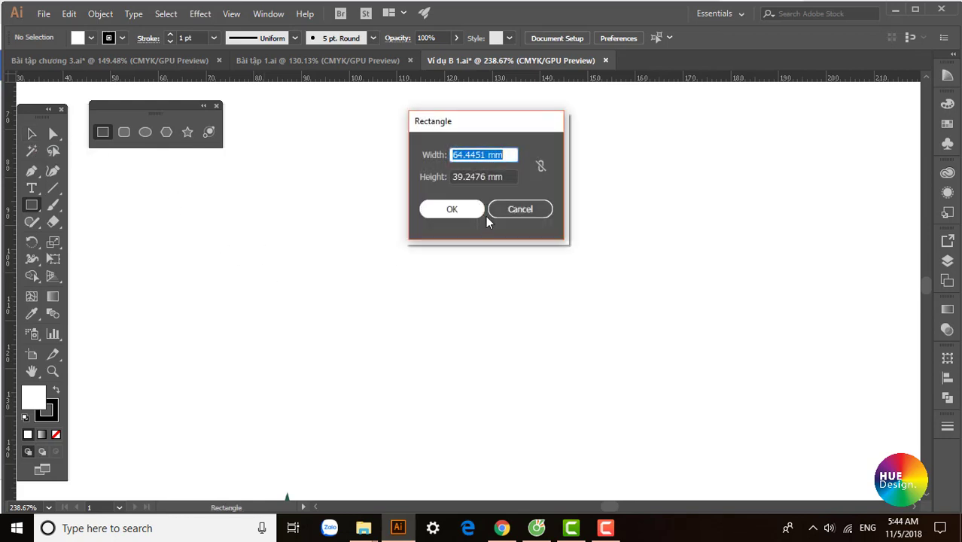
click(512, 211)
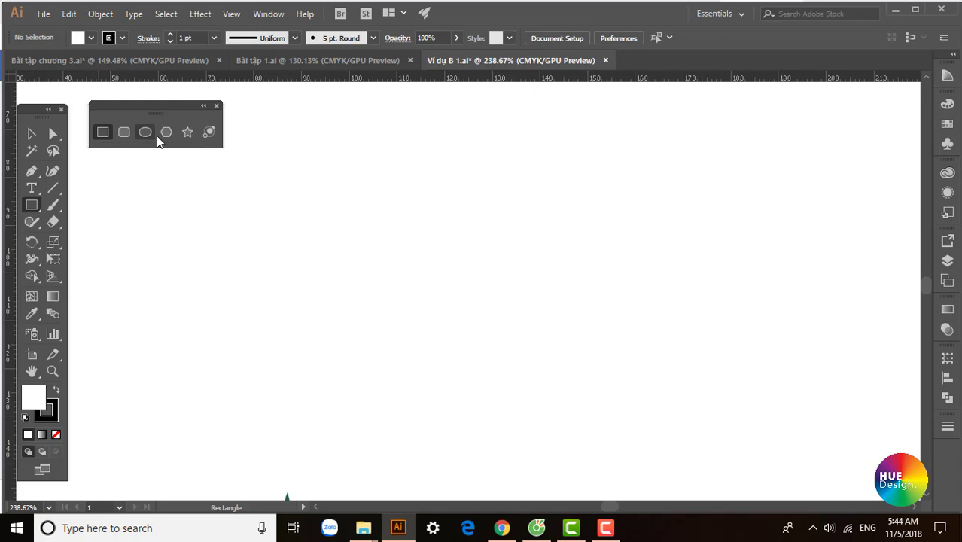
click(266, 253)
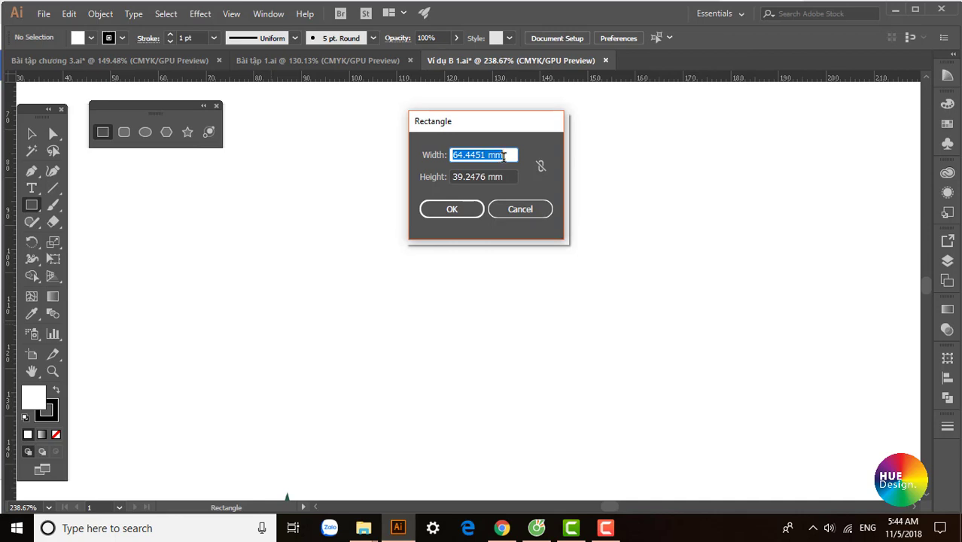
drag(489, 125, 336, 121)
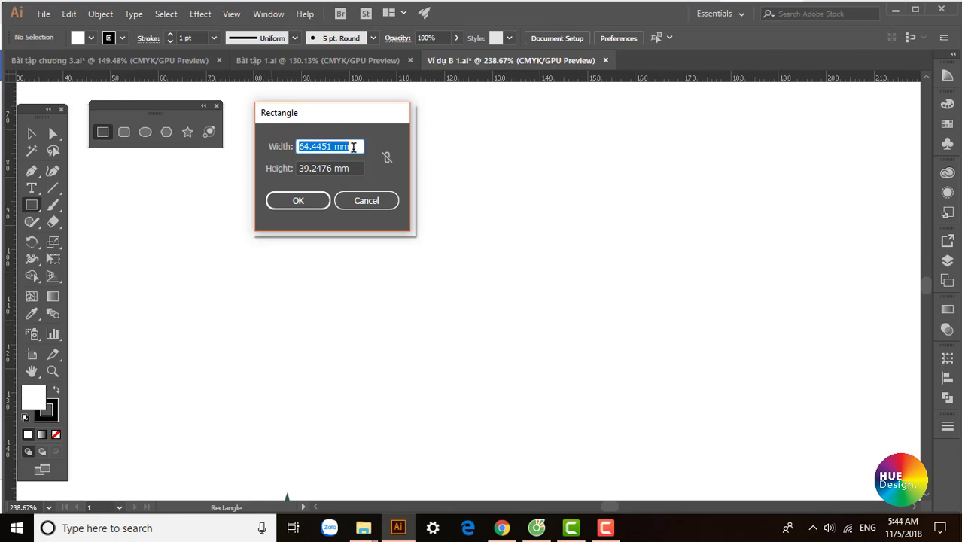
text(20)
key(Tab)
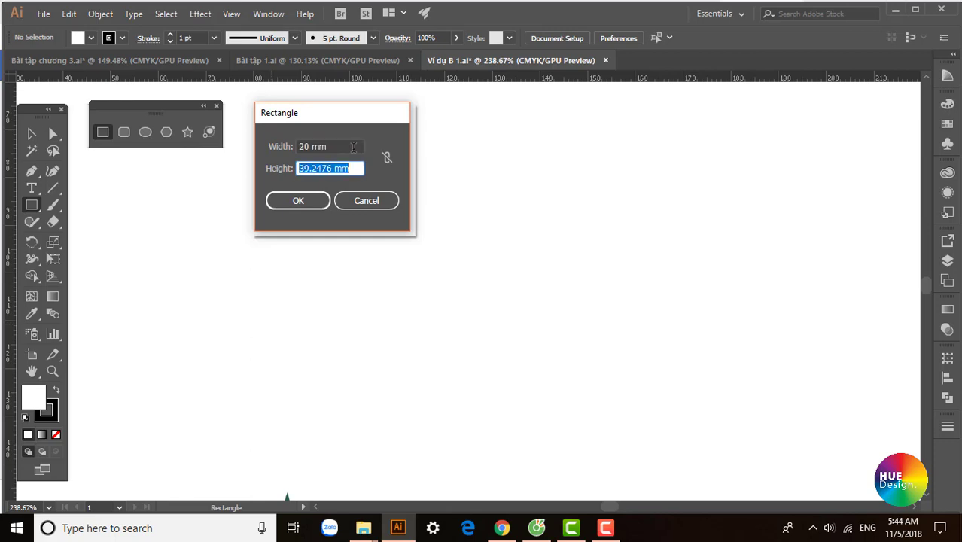
text(40)
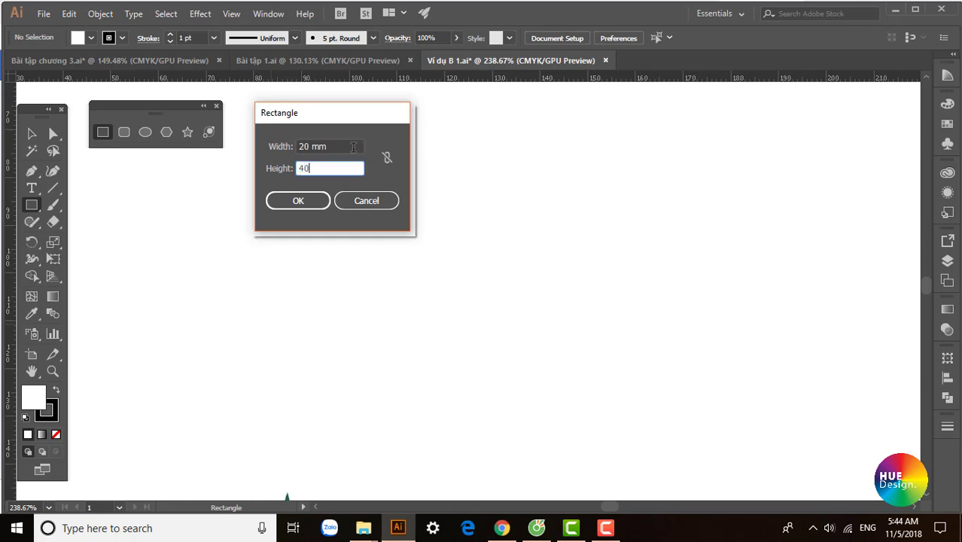
key(Return)
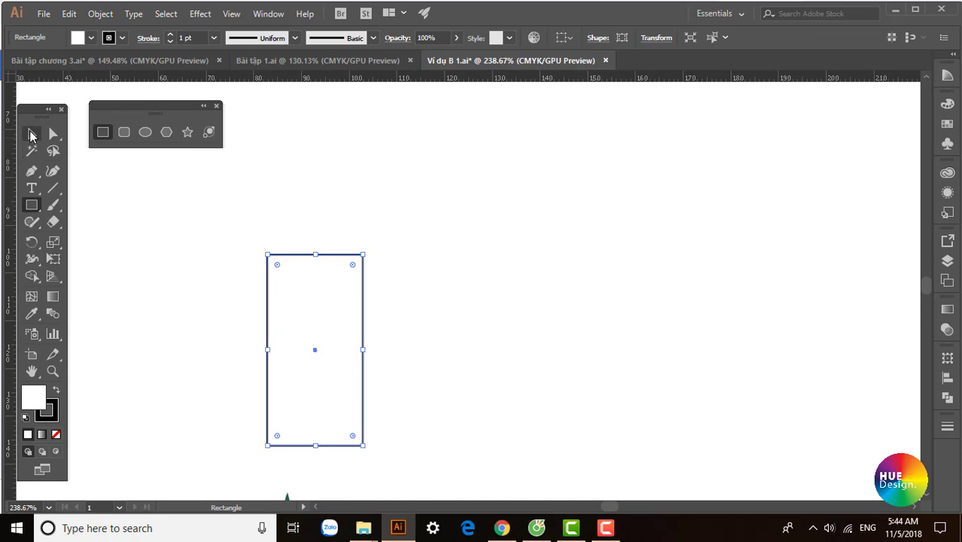
Move the rectangle up near the artboard's top, then delete it.
click(31, 134)
drag(314, 311, 299, 179)
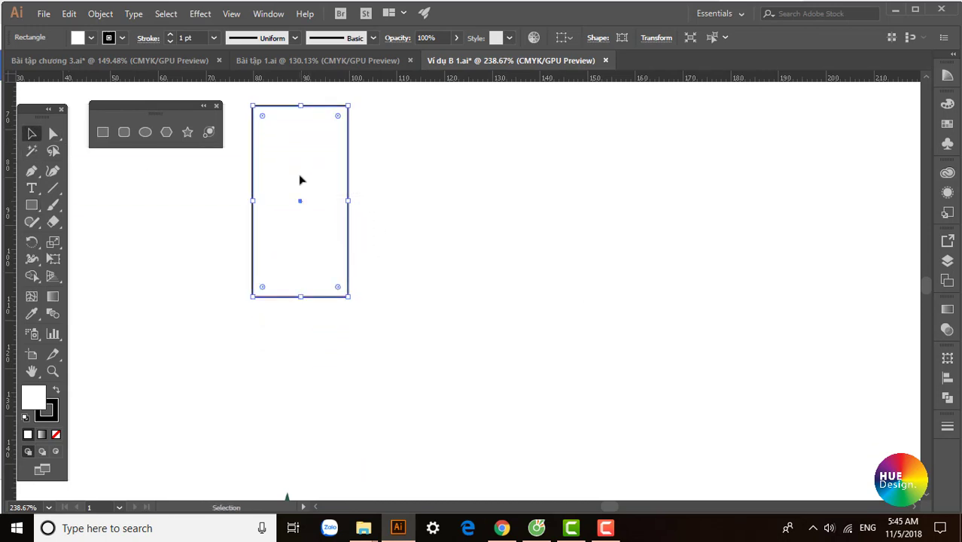
key(Delete)
Draw a 20 × 40 mm rounded rectangle with 5 mm corner radius, then delete it.
click(379, 177)
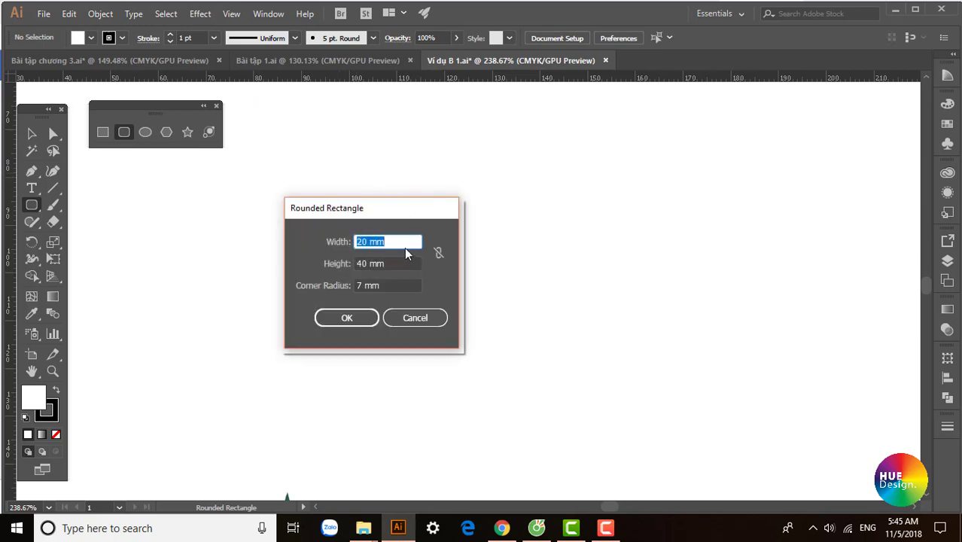
click(394, 285)
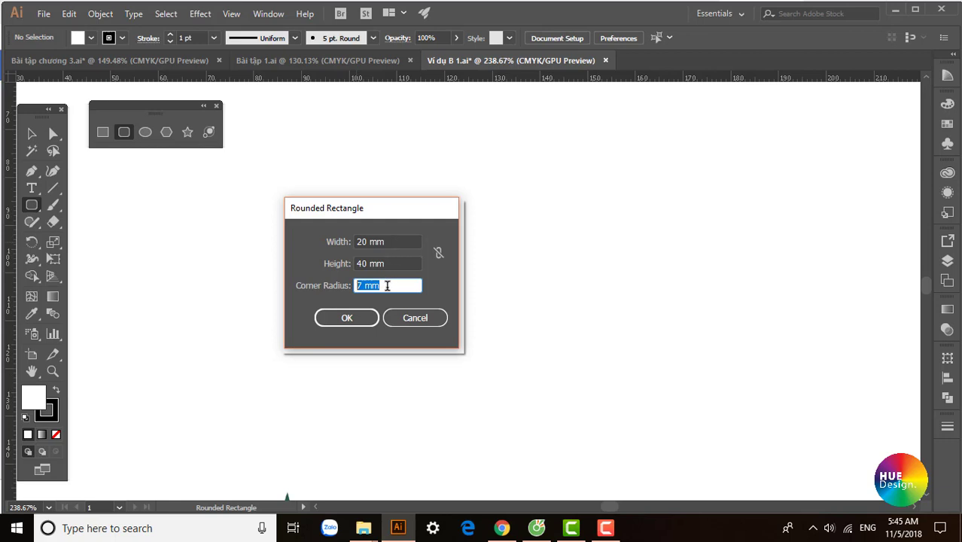
text(5)
click(362, 317)
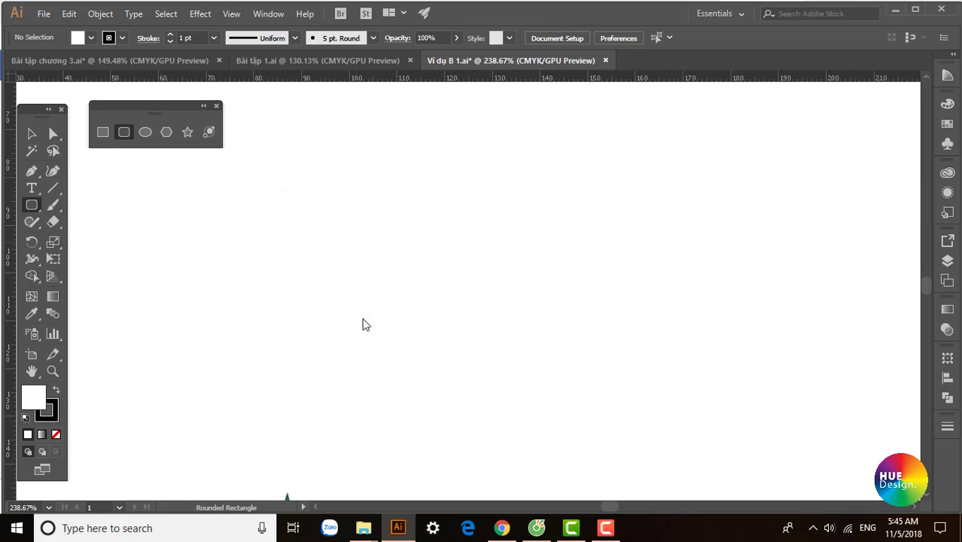
click(31, 133)
key(Delete)
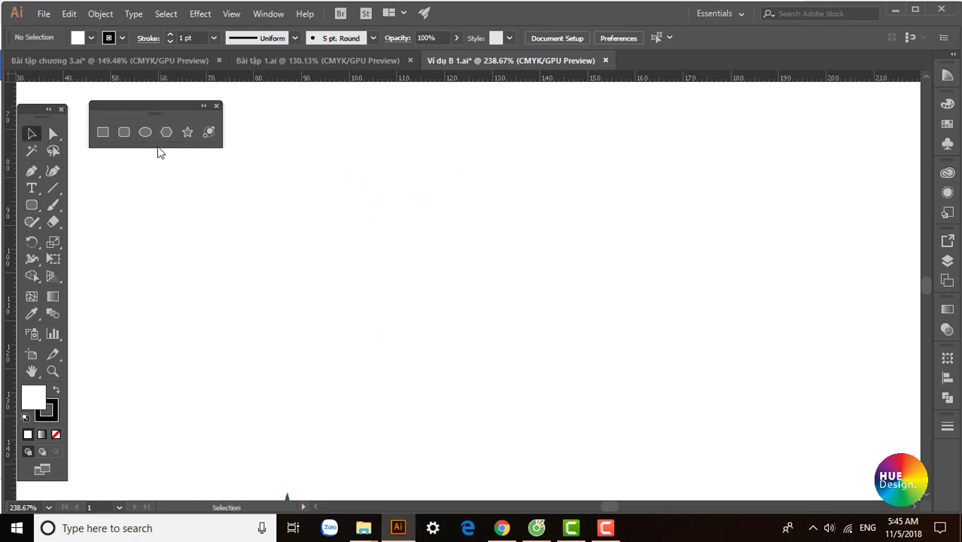
click(146, 132)
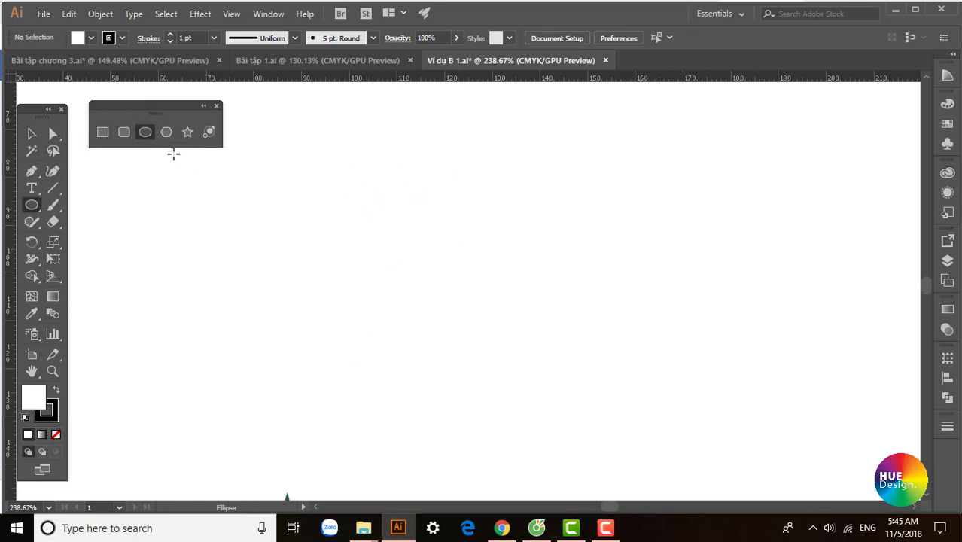
click(373, 225)
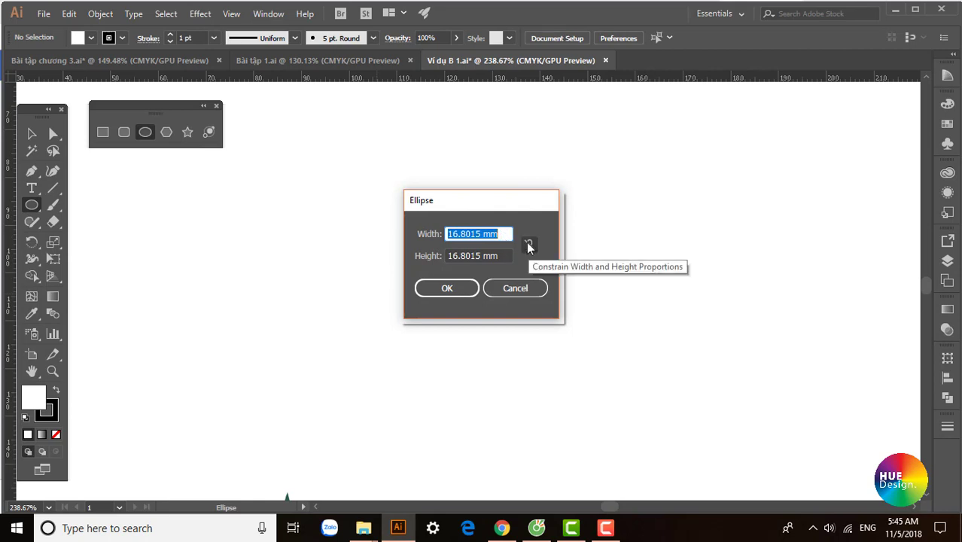
click(529, 246)
click(504, 234)
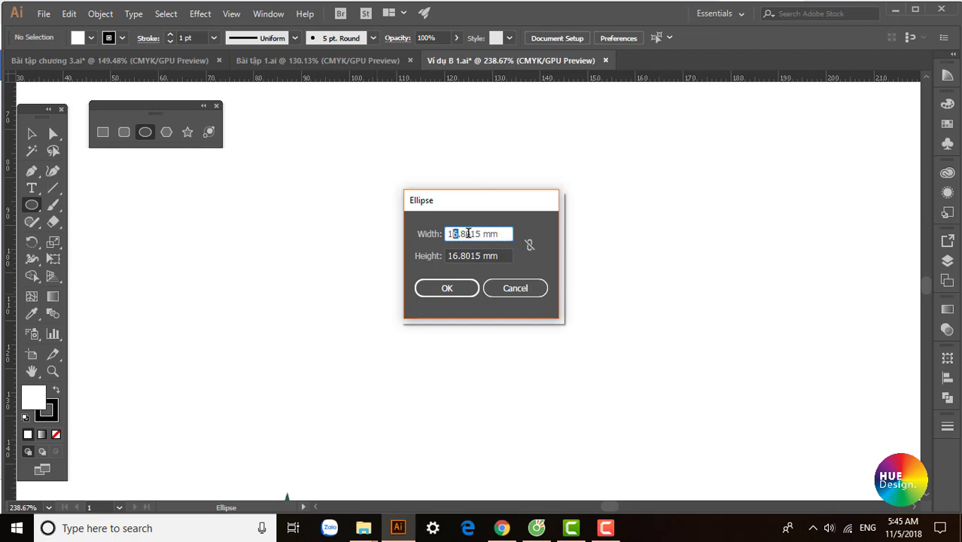
drag(503, 235, 377, 244)
text(20)
key(Tab)
text(20)
key(Return)
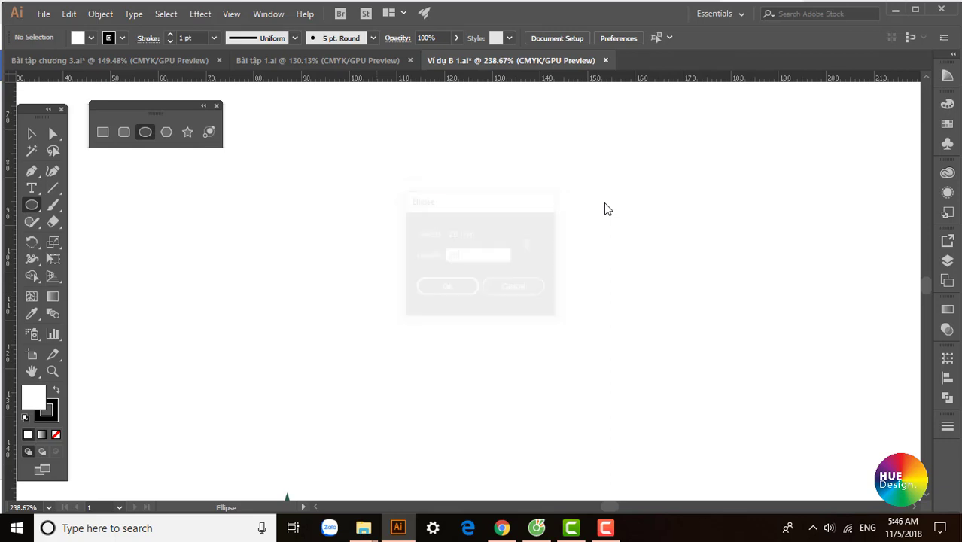
key(v)
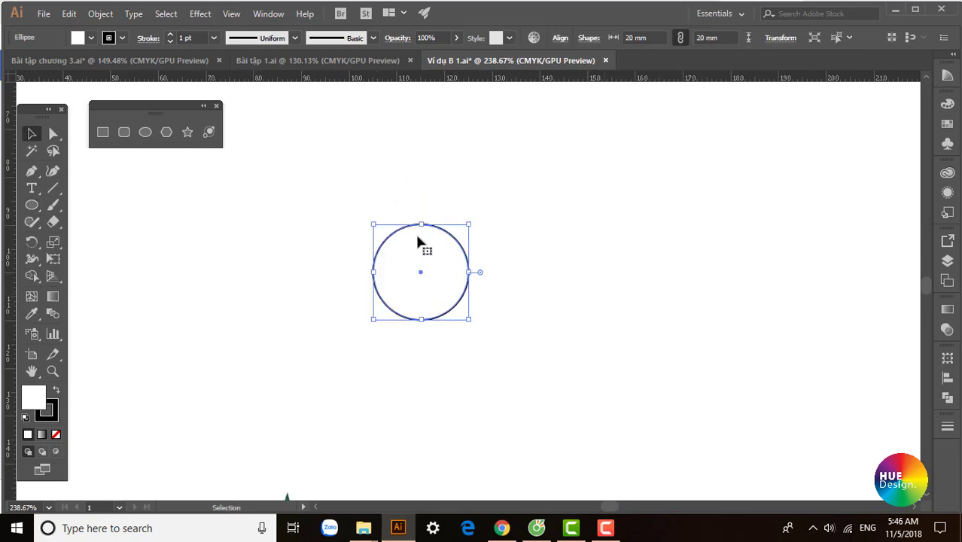
key(Delete)
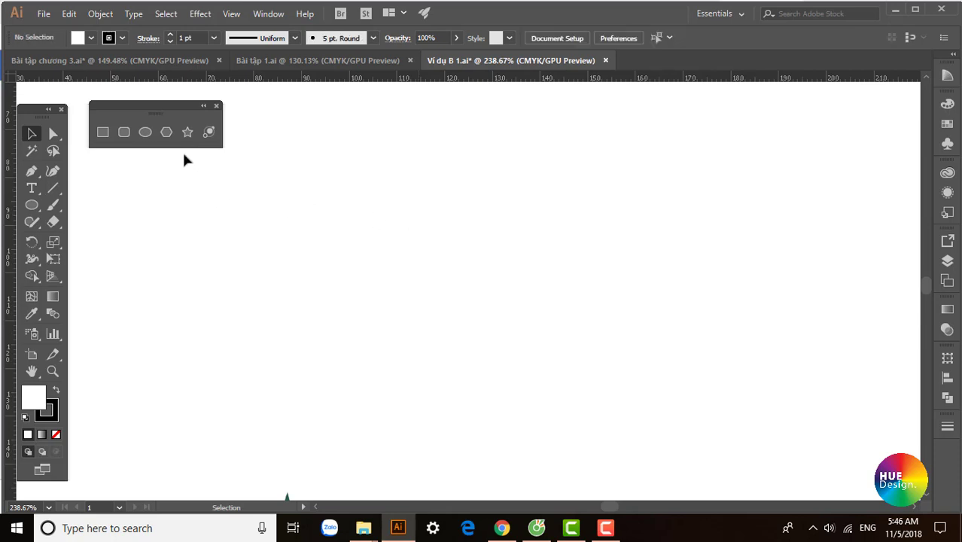
click(143, 134)
click(393, 184)
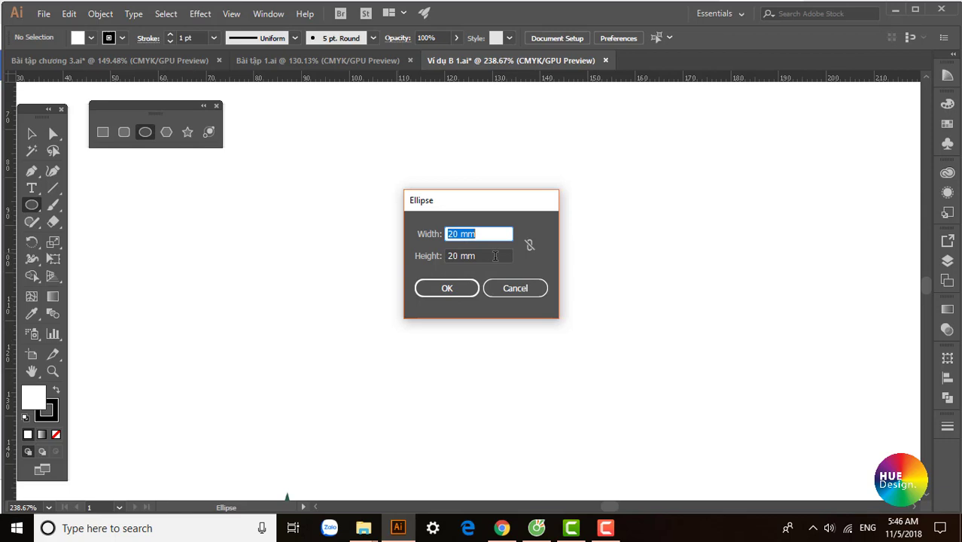
text(40)
key(Return)
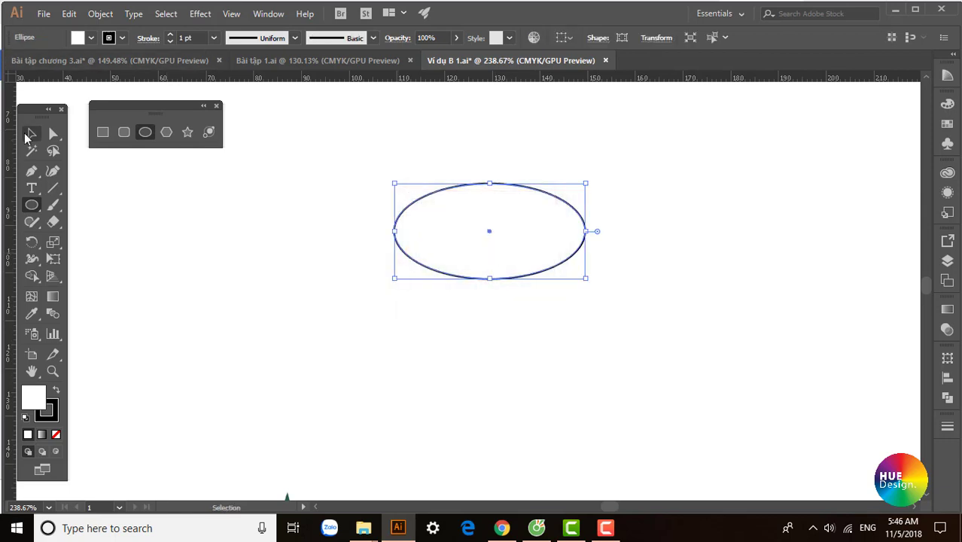
click(28, 134)
key(Delete)
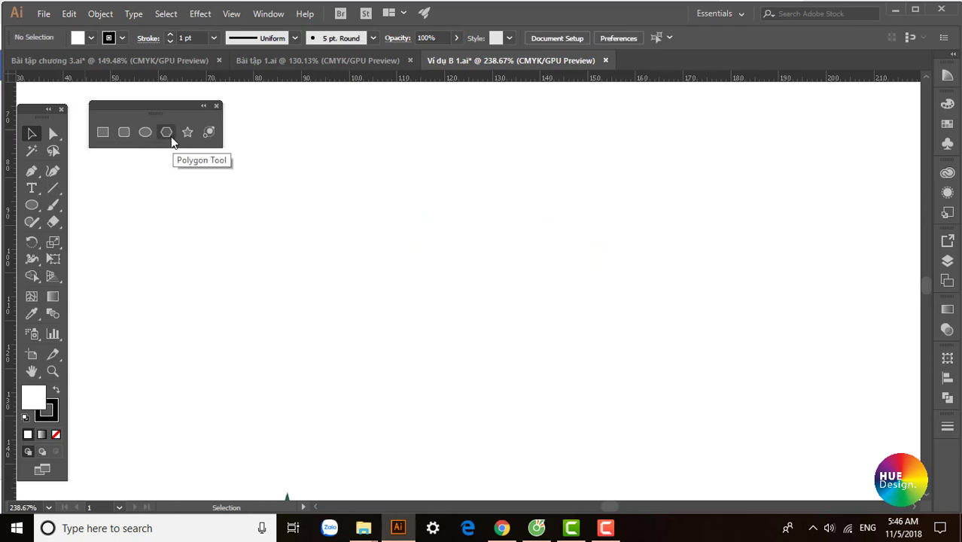
Draw a six-sided polygon with a 30 mm radius.
click(166, 134)
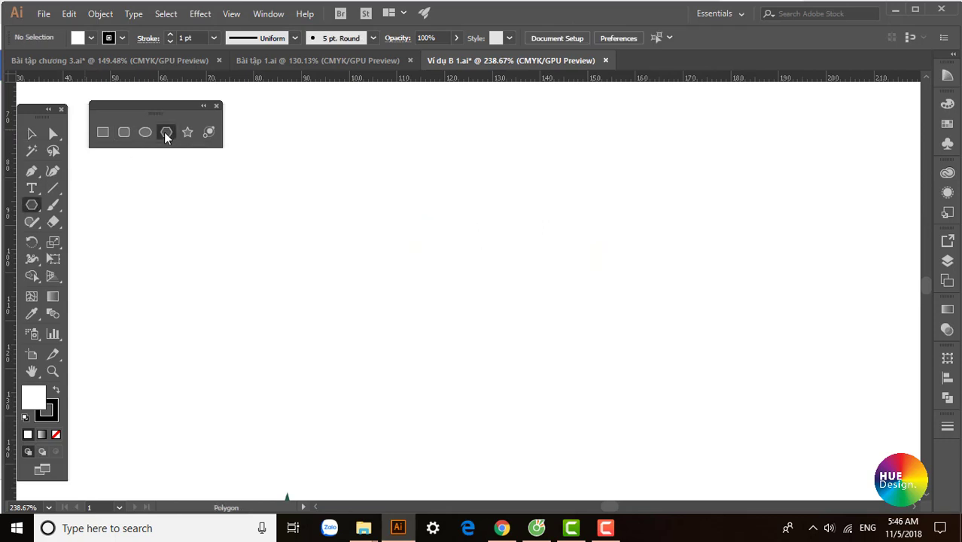
click(329, 201)
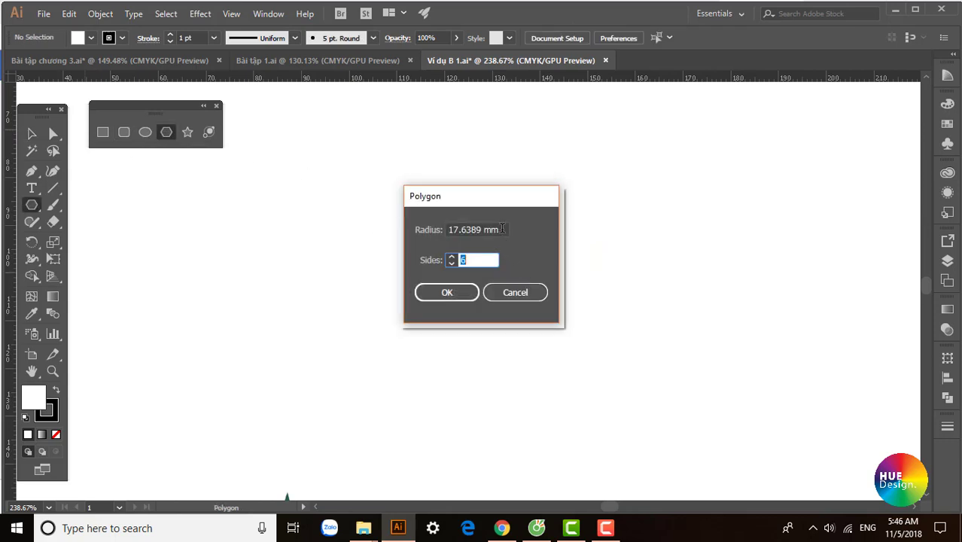
drag(503, 230, 398, 230)
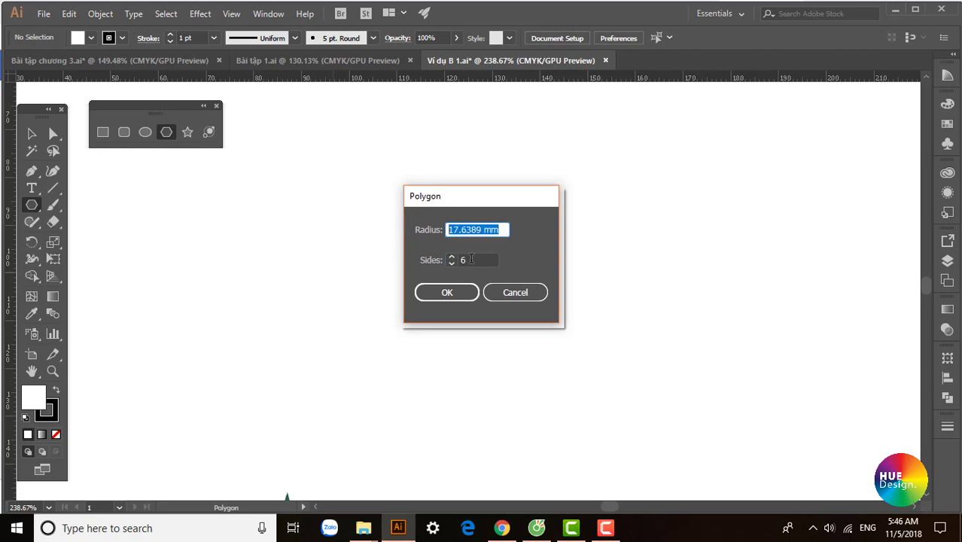
click(471, 258)
drag(505, 229, 369, 231)
text(30)
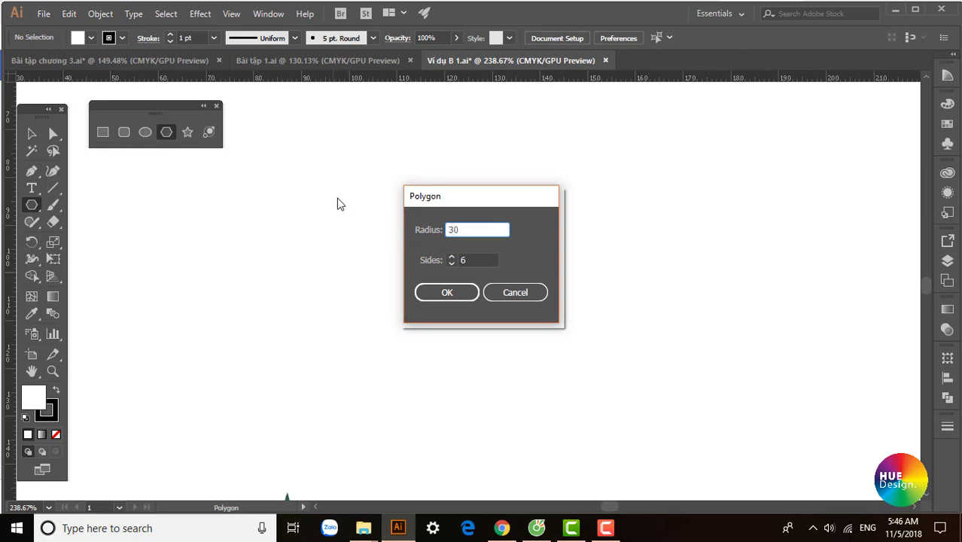
key(Return)
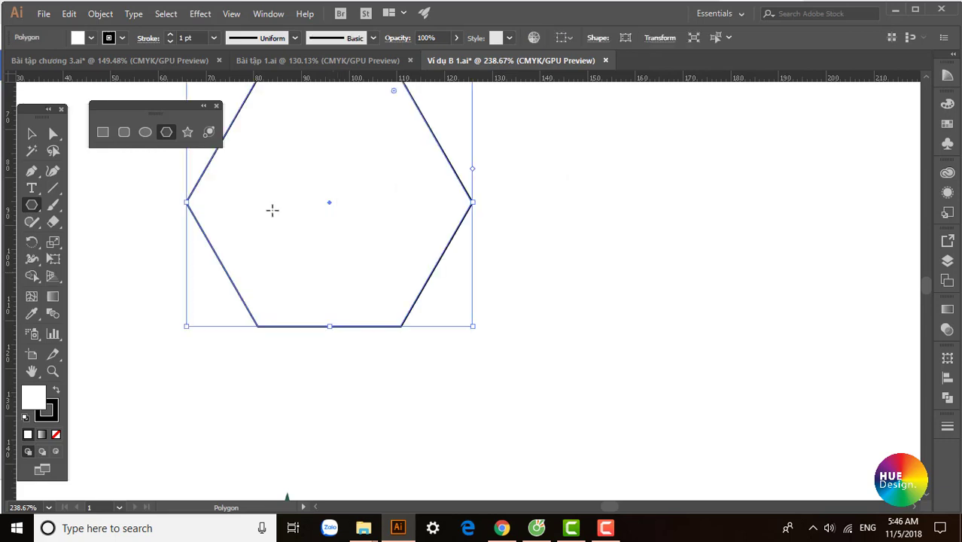
Move the hexagon down and to the right, then delete it.
click(31, 133)
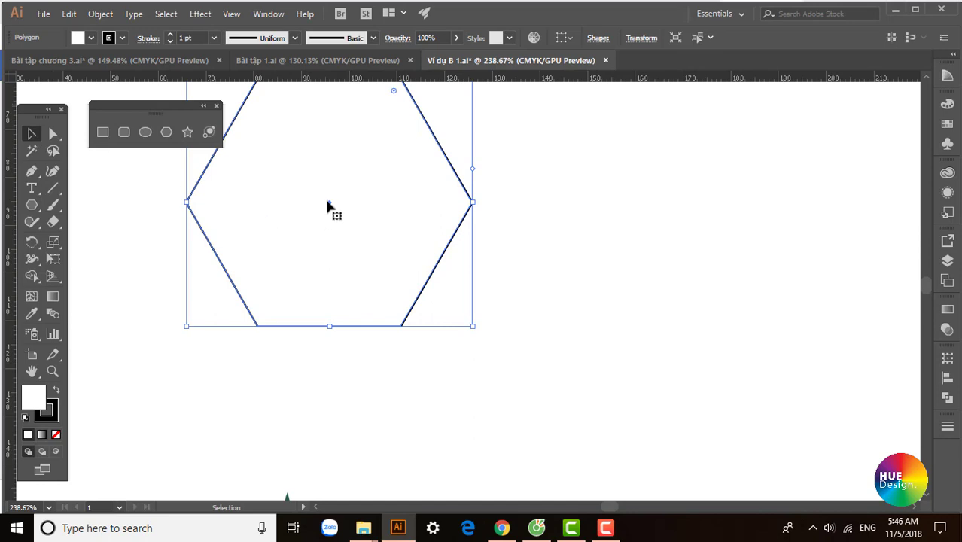
drag(327, 205, 407, 294)
key(Delete)
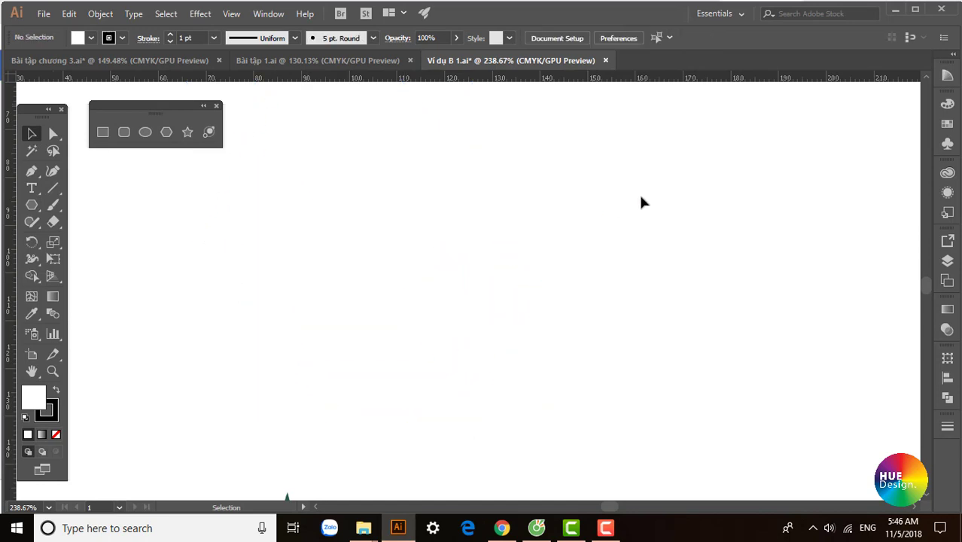
Draw a five-point star with Radius 1 of 10 mm and Radius 2 of 20 mm.
click(188, 133)
click(424, 227)
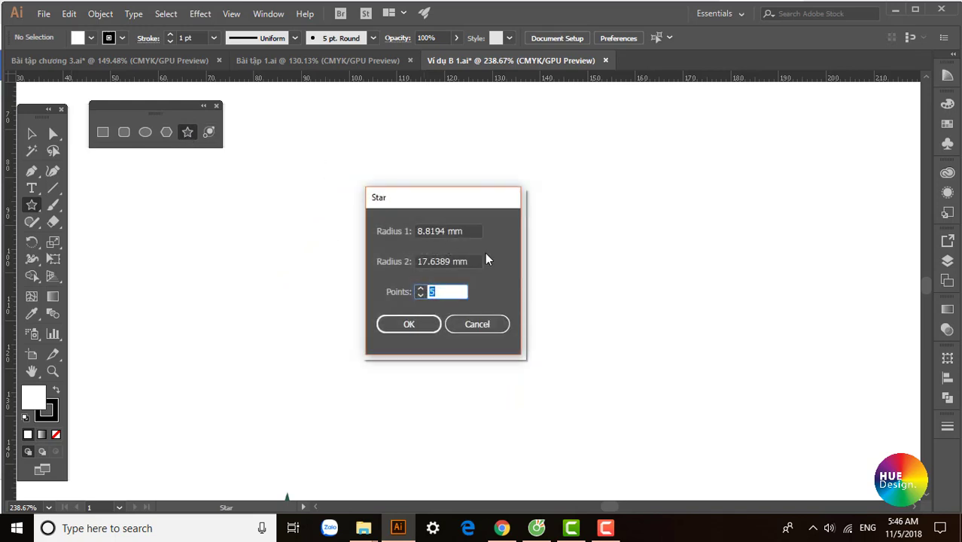
key(Tab)
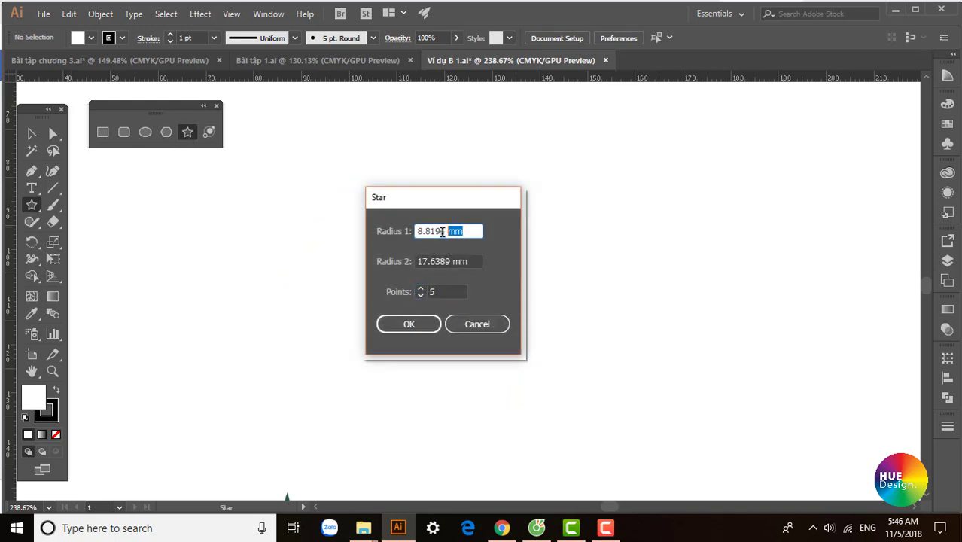
key(Tab)
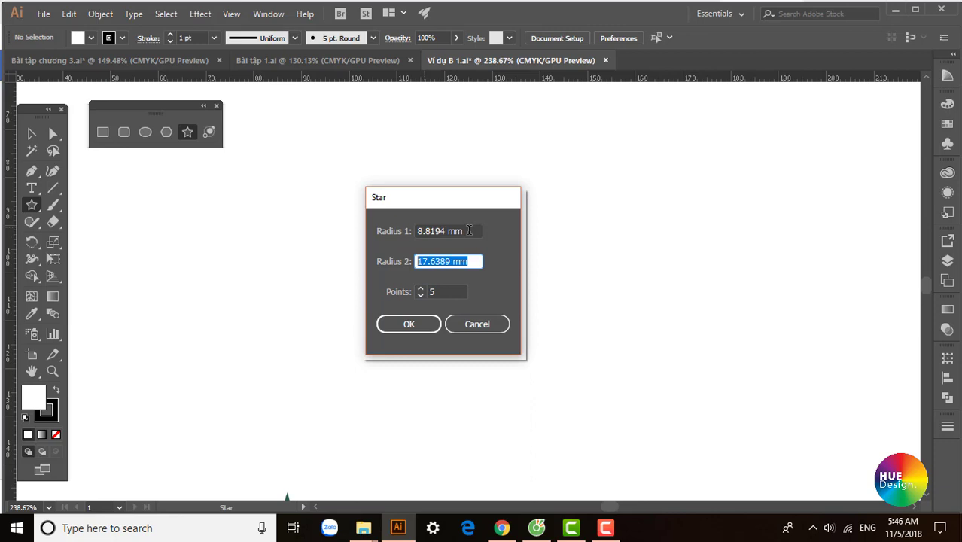
click(467, 228)
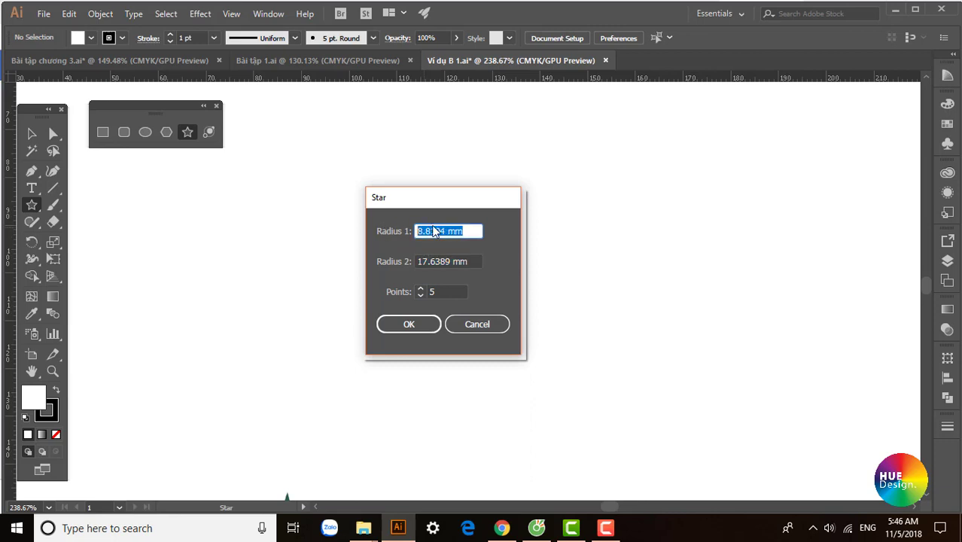
click(469, 261)
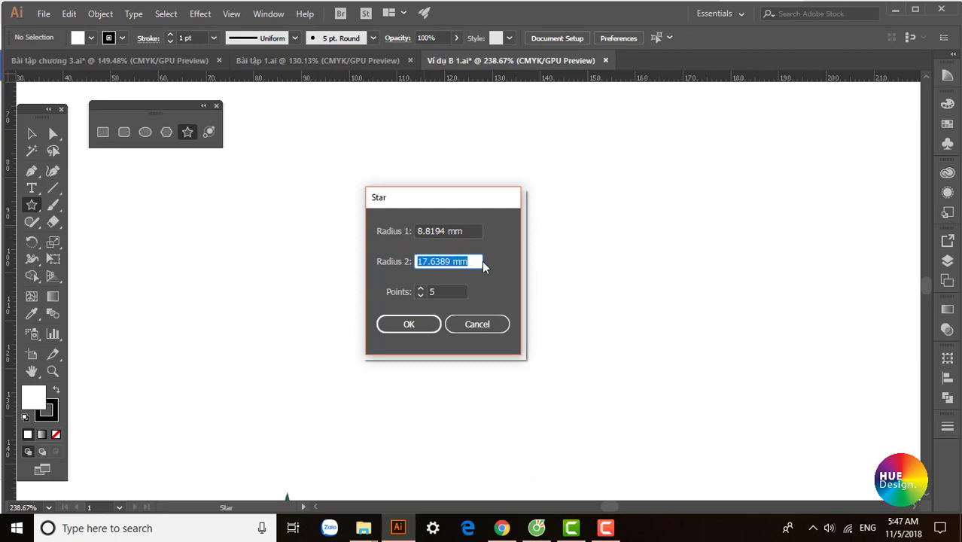
click(471, 230)
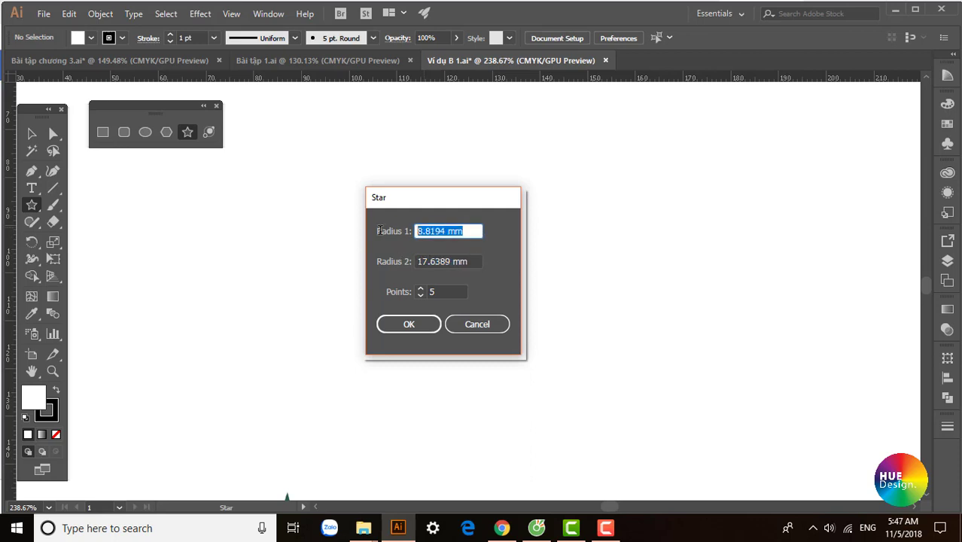
text(1)
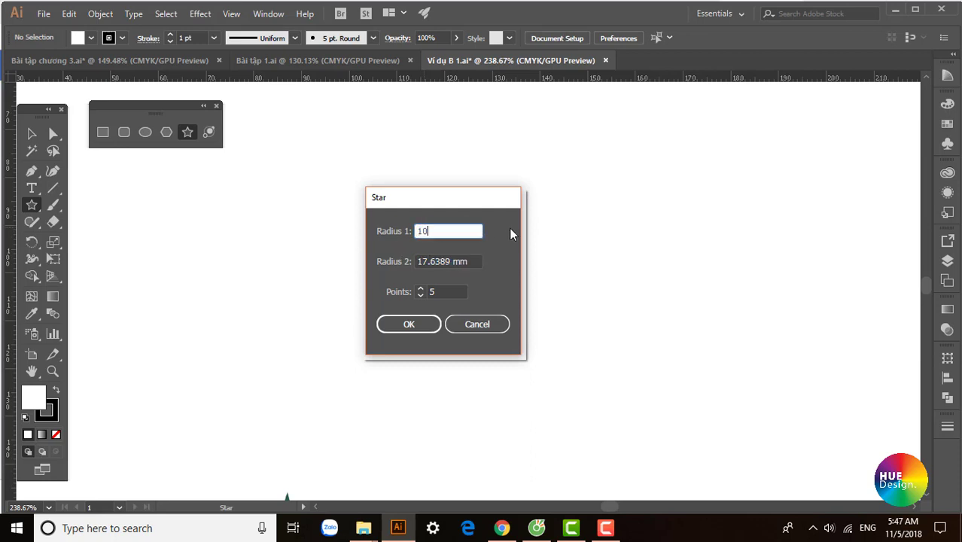
text(0)
key(Tab)
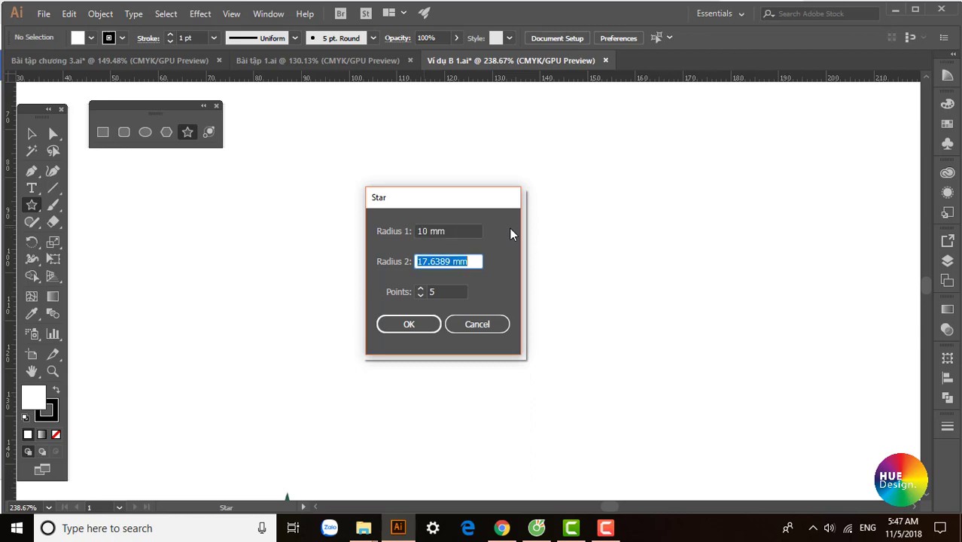
text(20)
key(Tab)
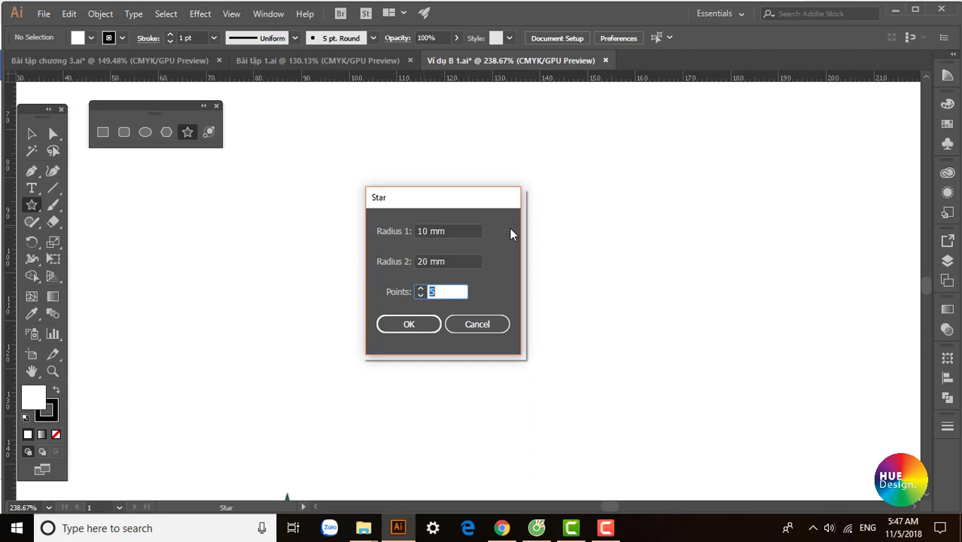
key(Return)
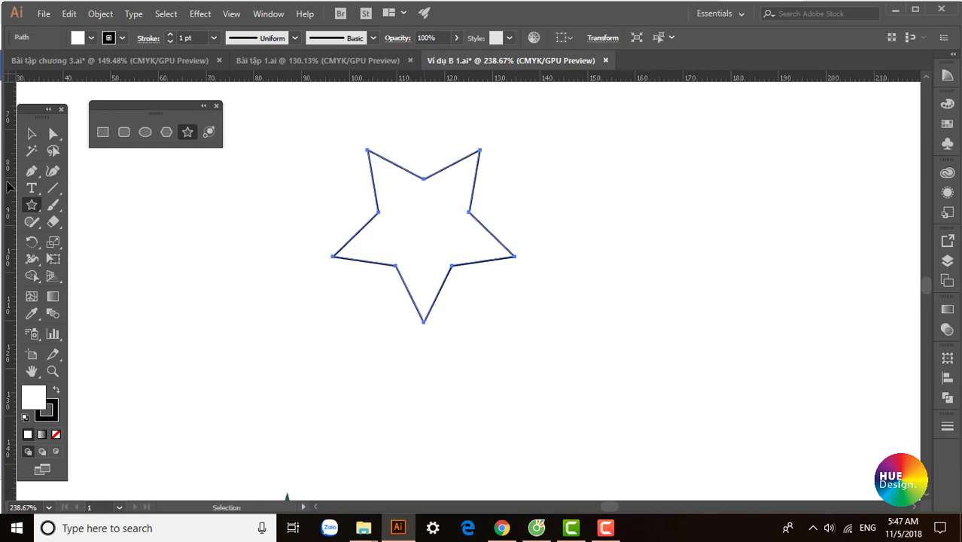
Marquee-select individual star anchor points with the Direct Selection tool.
key(v)
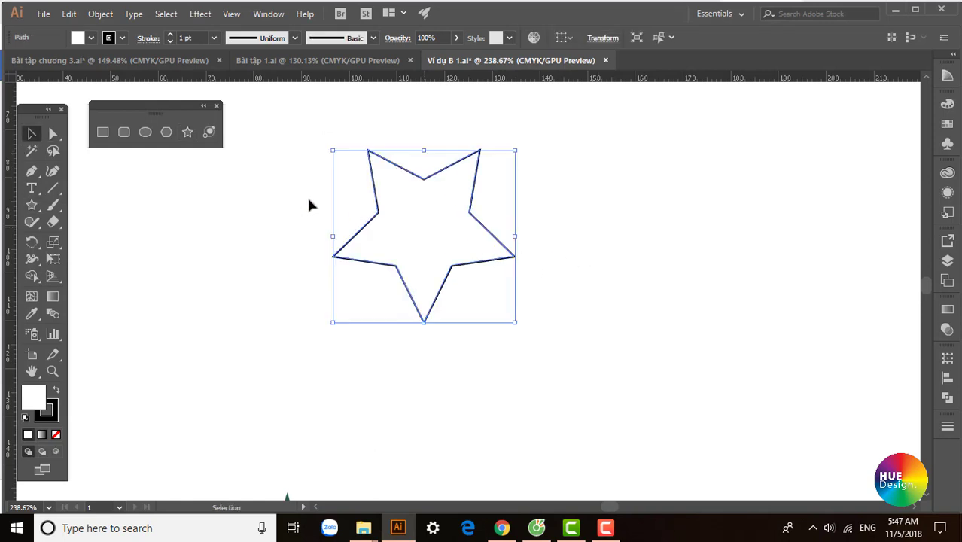
click(52, 133)
drag(410, 155, 433, 203)
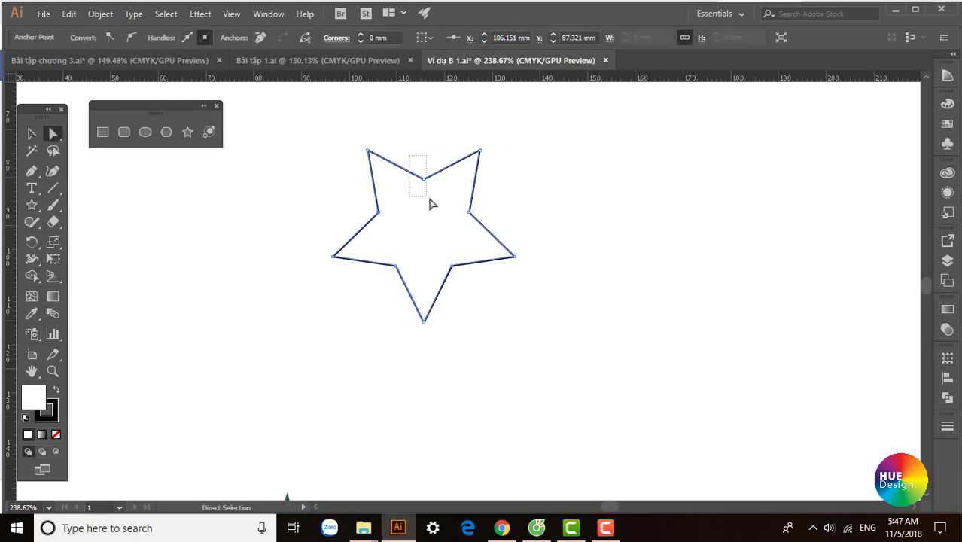
drag(465, 354, 397, 316)
drag(528, 274, 513, 231)
drag(467, 143, 496, 172)
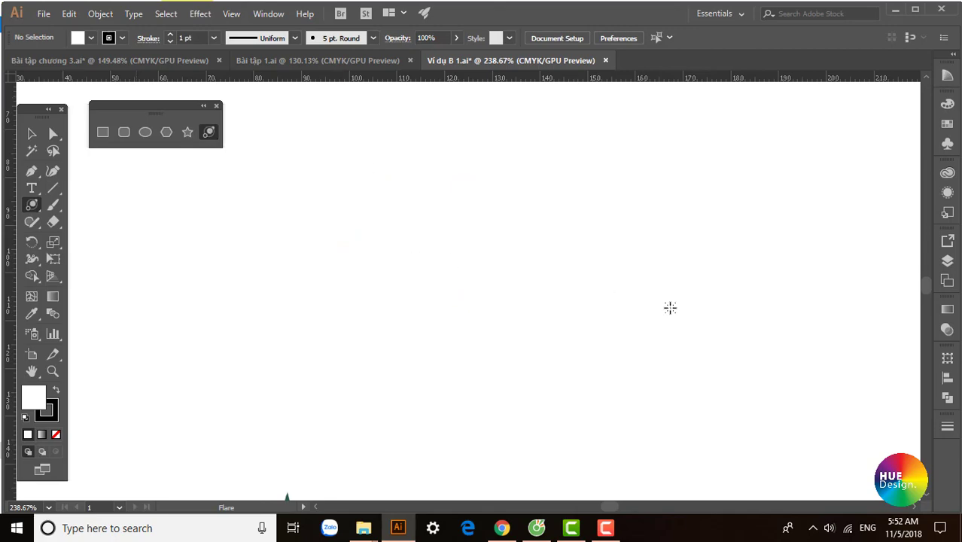
Place a lens flare and set its centre diameter to 40 pt in Flare Tool Options.
click(646, 289)
click(647, 289)
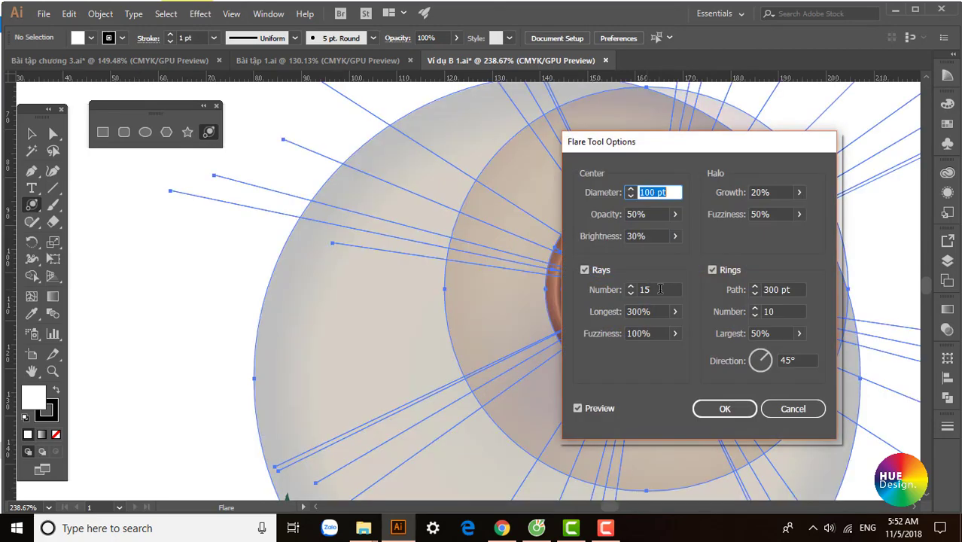
click(799, 411)
click(314, 305)
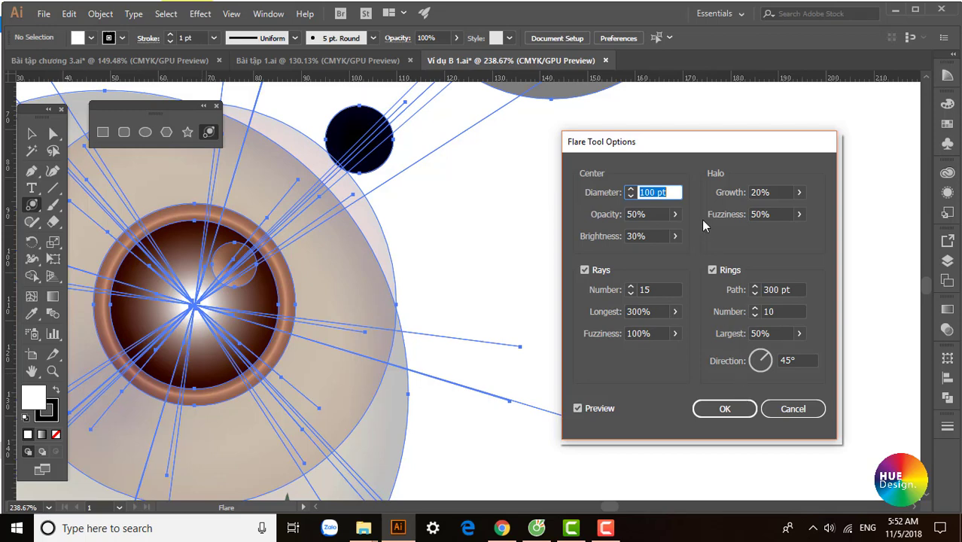
drag(686, 142, 698, 139)
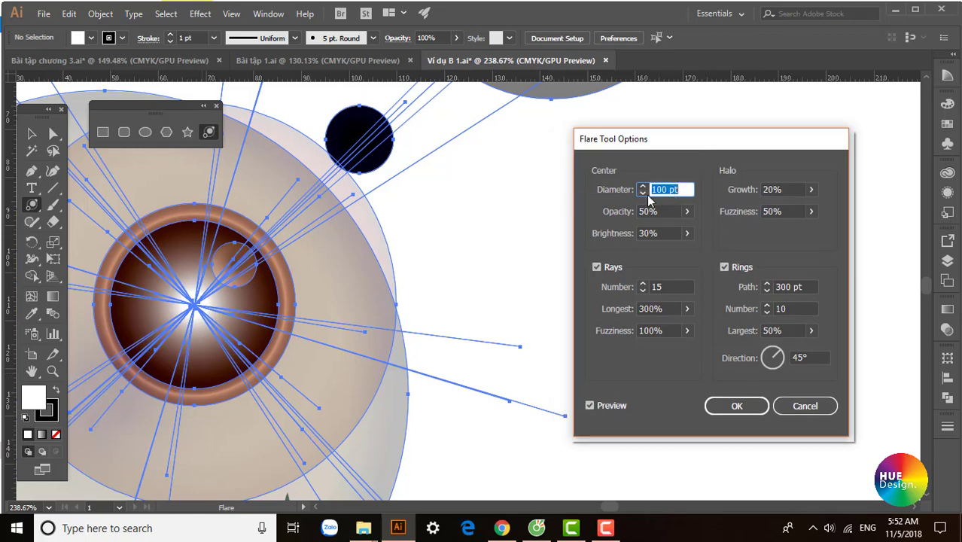
click(682, 190)
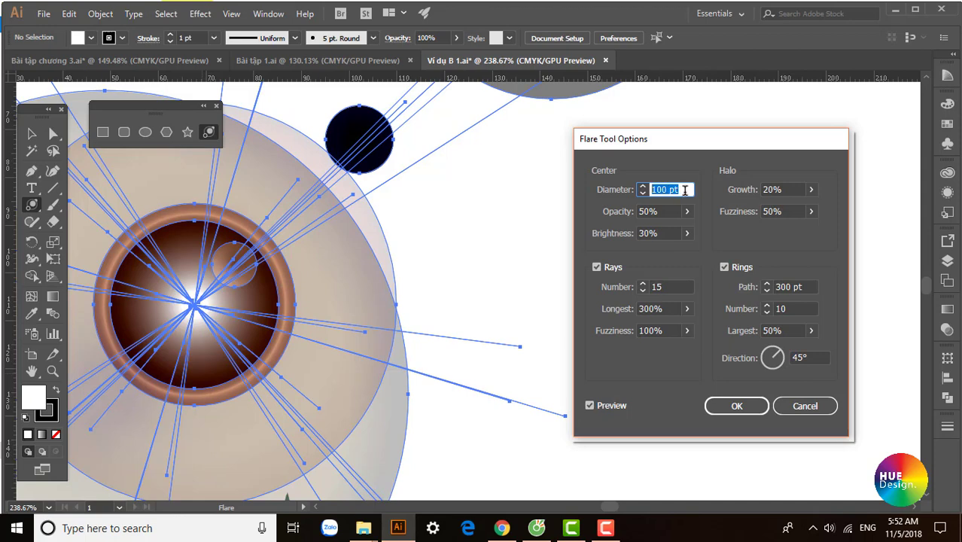
text(40)
click(617, 406)
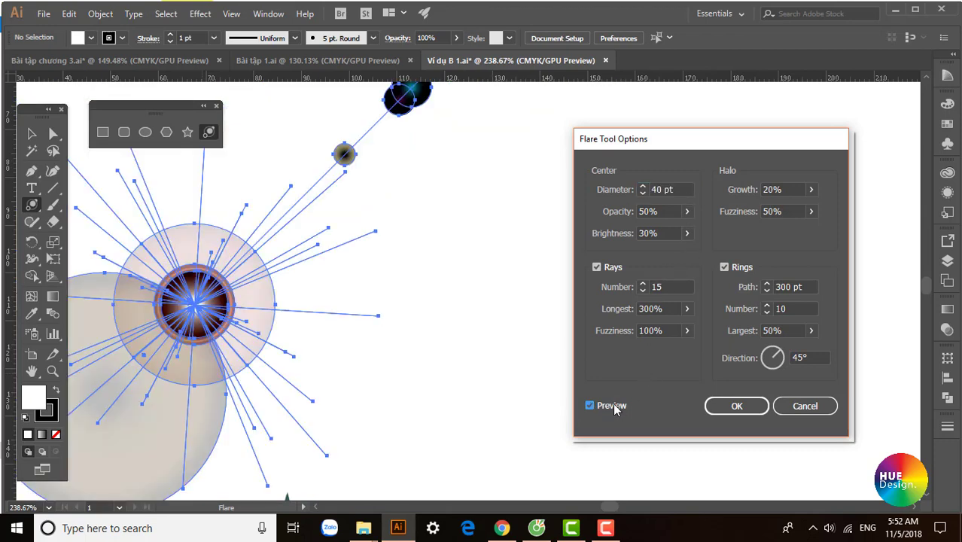
Set the flare's ray count to 30 and refresh the preview.
double_click(664, 212)
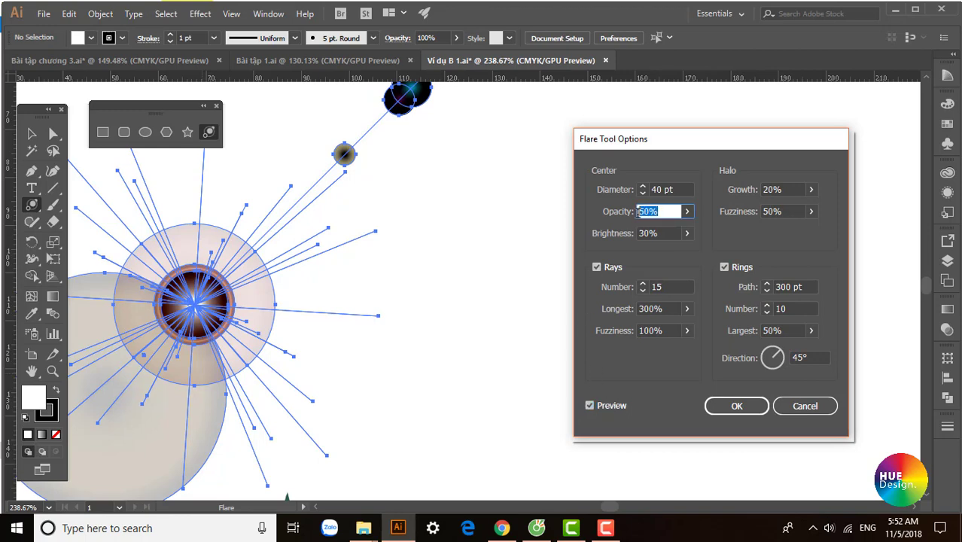
double_click(674, 234)
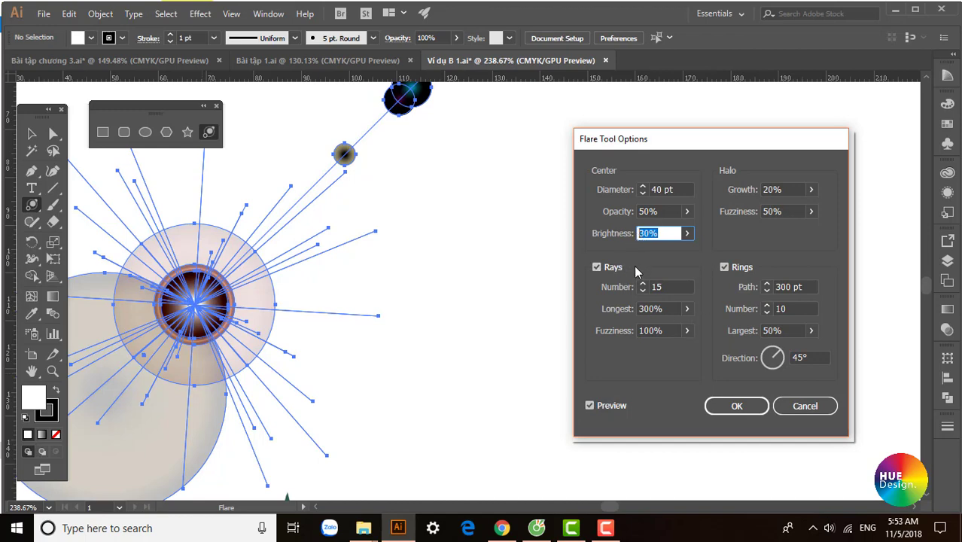
double_click(661, 288)
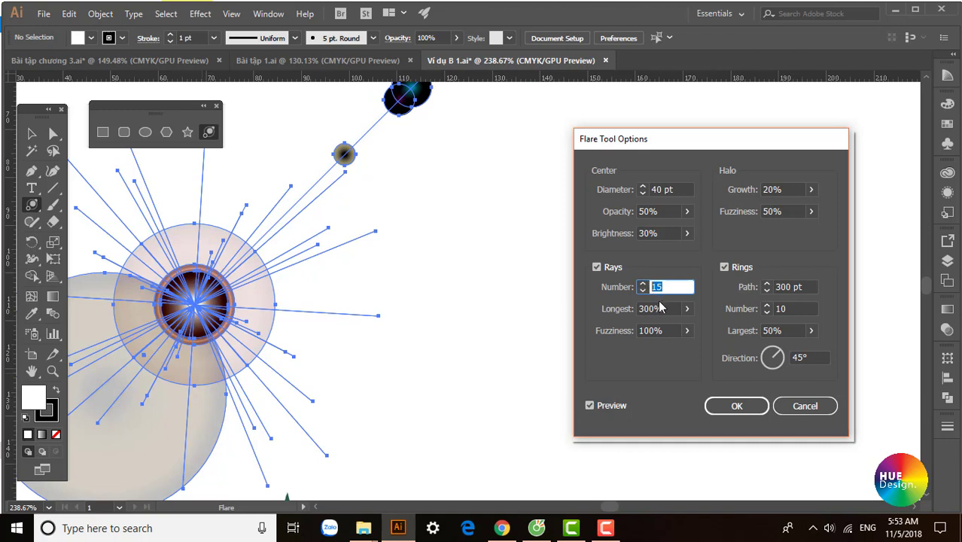
click(670, 288)
drag(670, 287, 646, 287)
text(30)
click(625, 399)
click(616, 405)
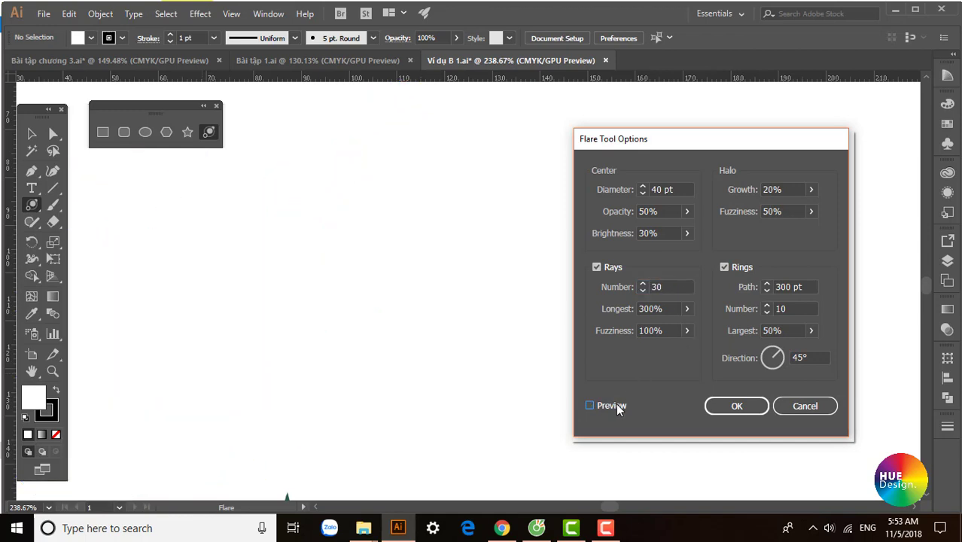
click(616, 405)
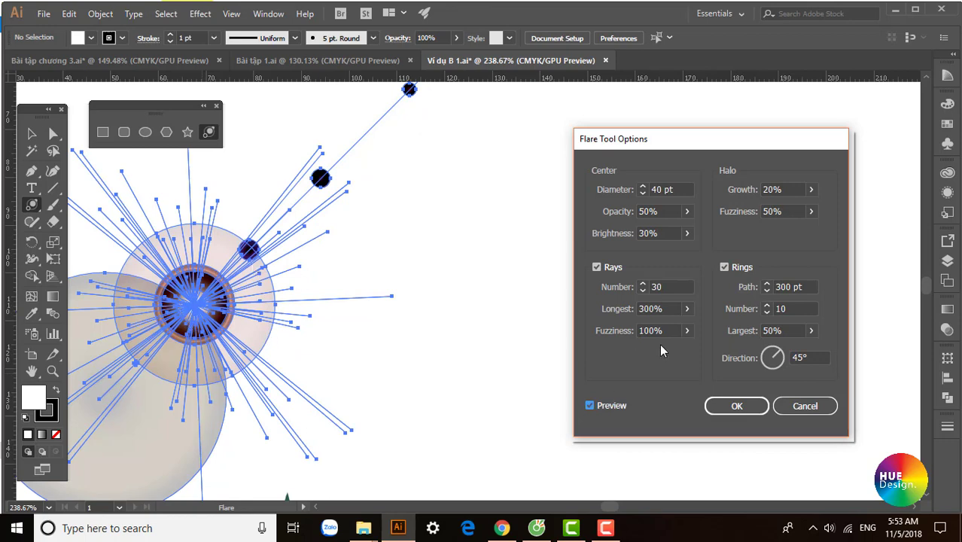
Review the Longest, Fuzziness, halo and rings path values.
double_click(654, 309)
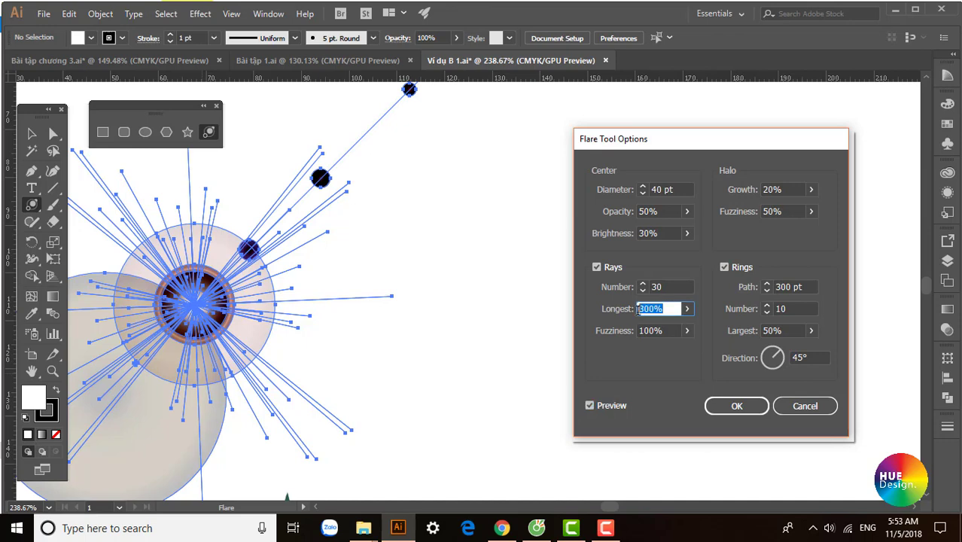
click(674, 330)
double_click(663, 331)
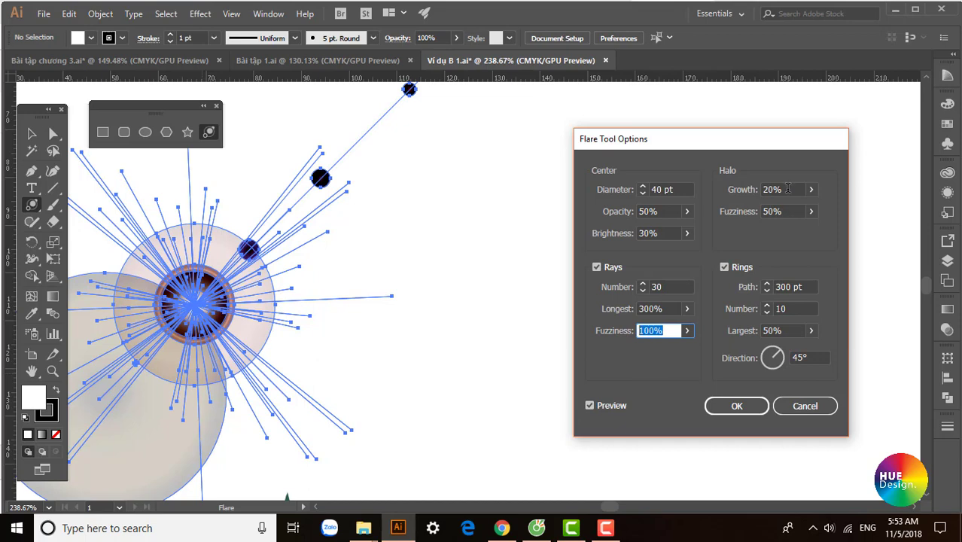
double_click(788, 189)
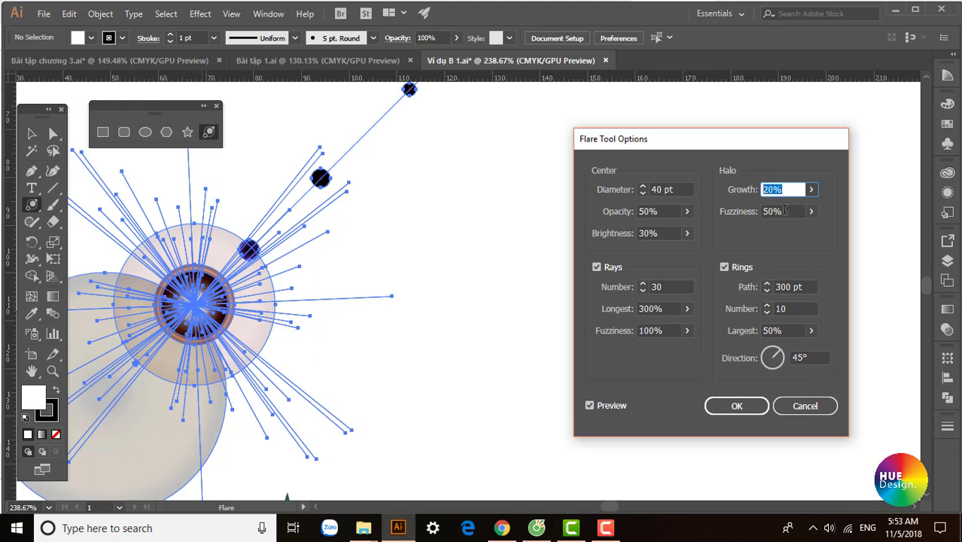
click(788, 211)
double_click(789, 211)
double_click(790, 189)
double_click(803, 287)
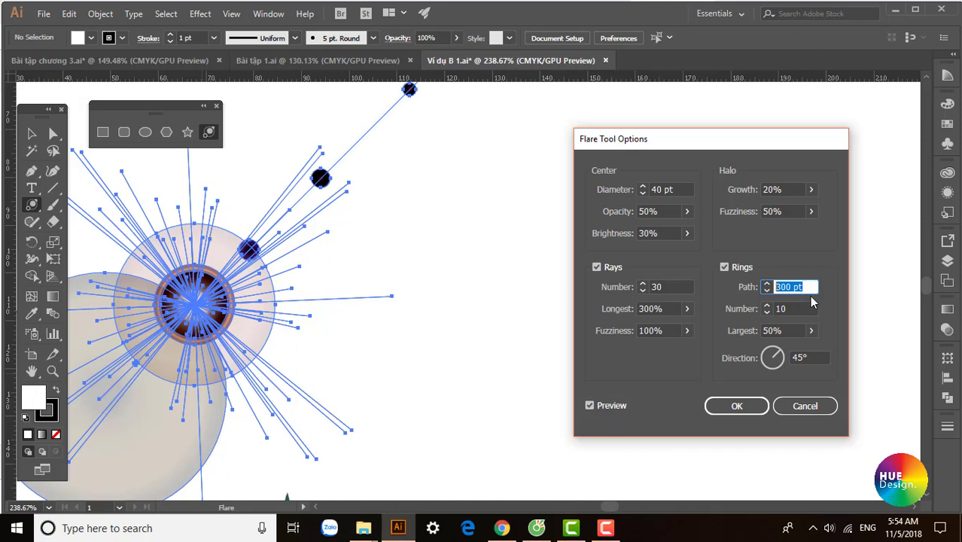
Set the flare's rings path to 100 pt and refresh the preview.
text(50)
click(611, 405)
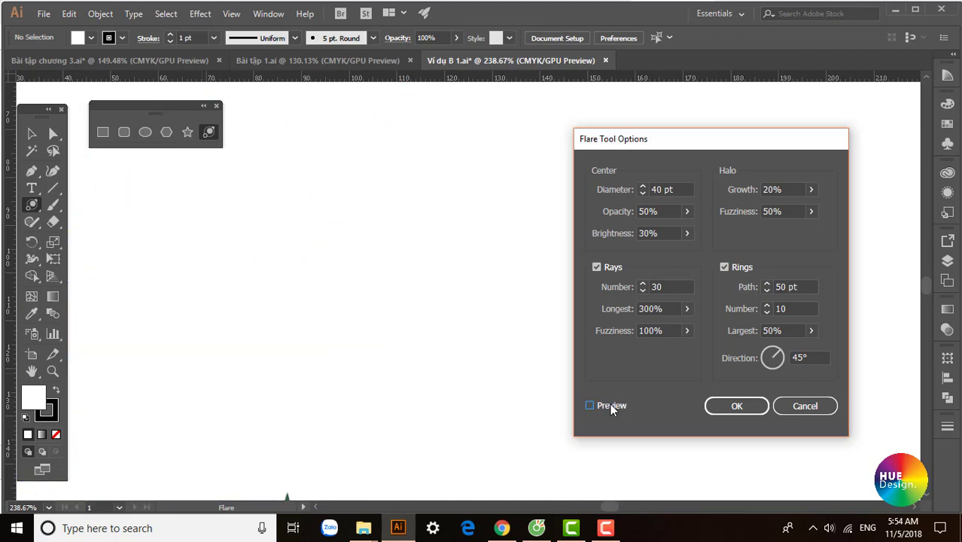
click(611, 407)
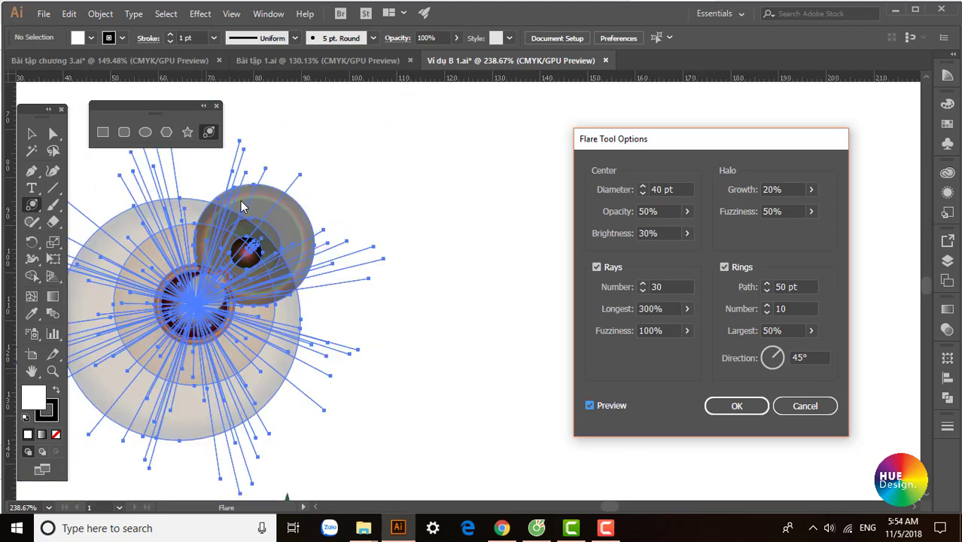
click(749, 288)
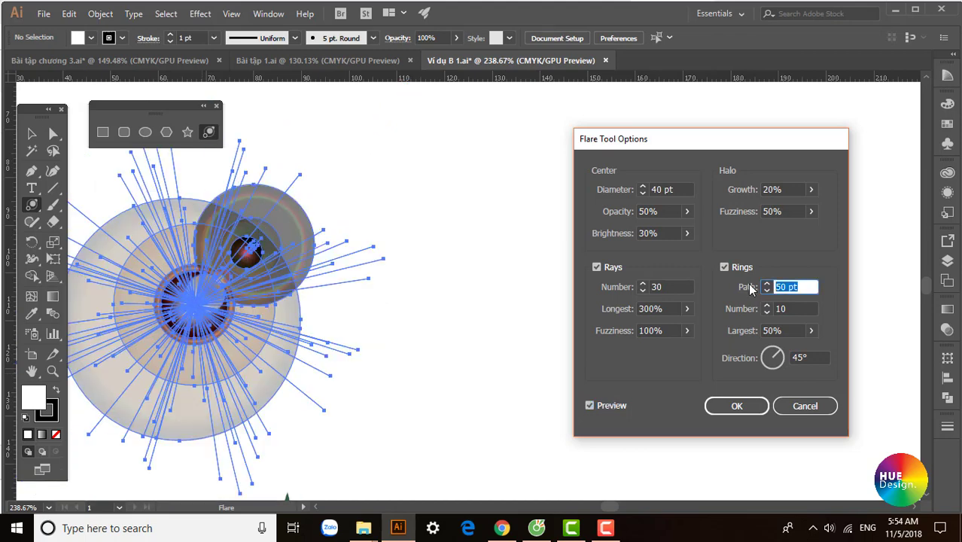
text(1)
text(00)
click(614, 405)
click(615, 405)
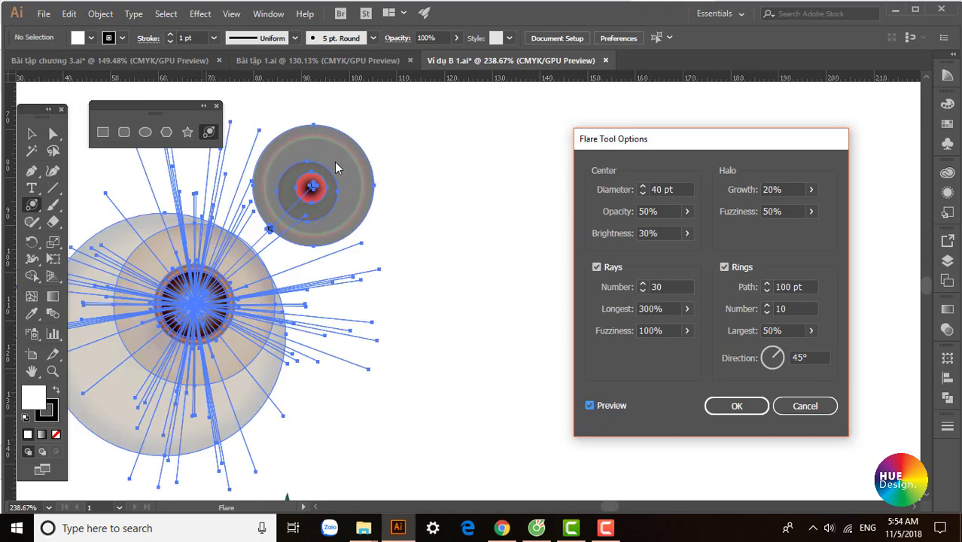
Set the ring direction to 0° and apply the flare settings.
double_click(783, 308)
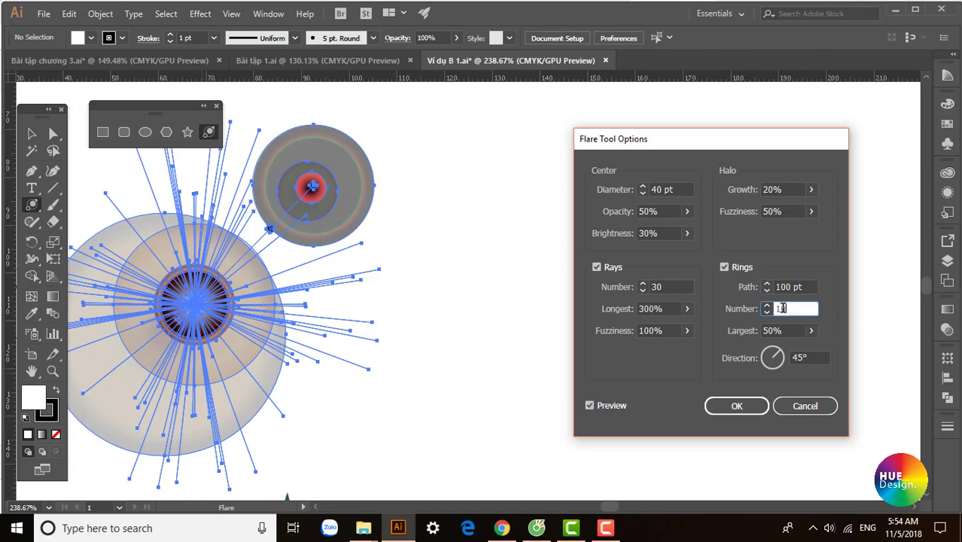
double_click(787, 332)
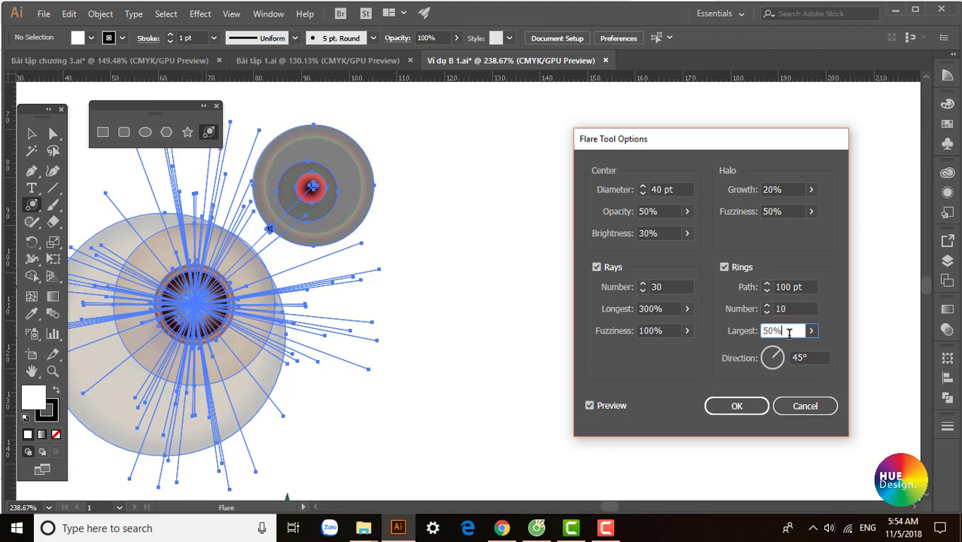
key(Tab)
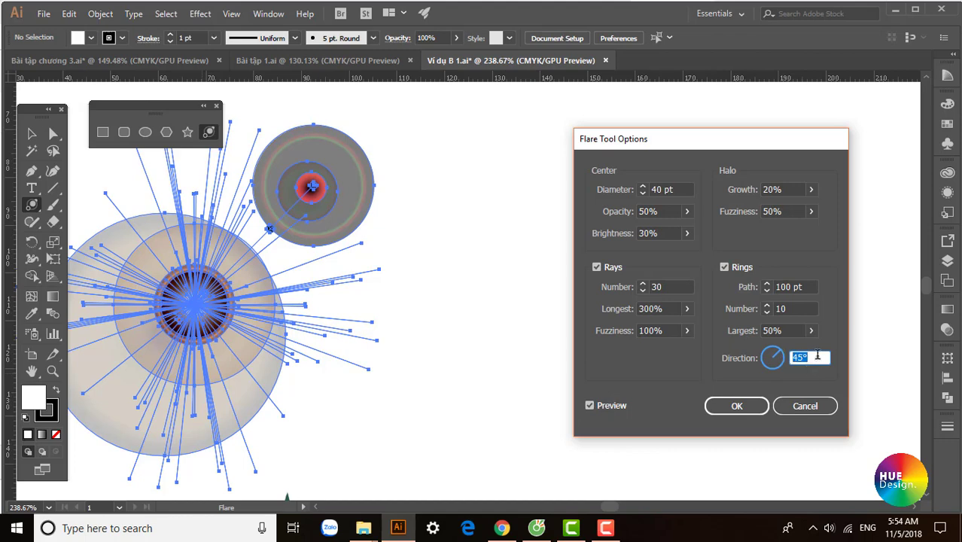
drag(786, 354, 787, 362)
text(0)
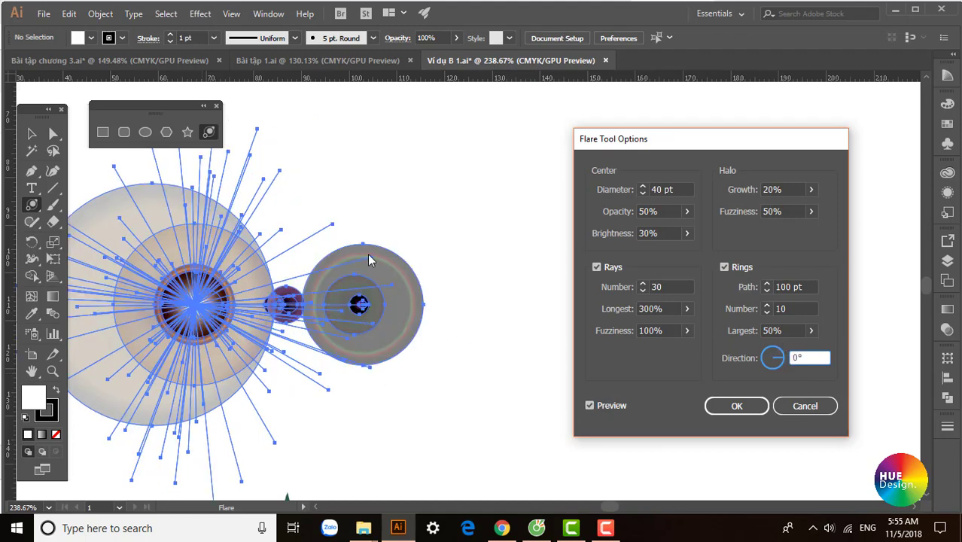
click(736, 406)
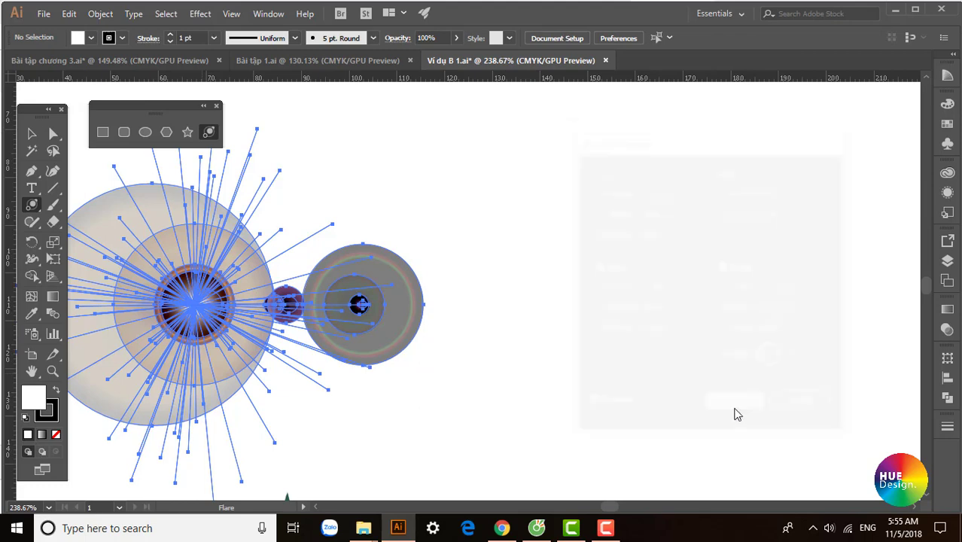
Select and delete the lens flare, leaving the artboard blank.
click(31, 136)
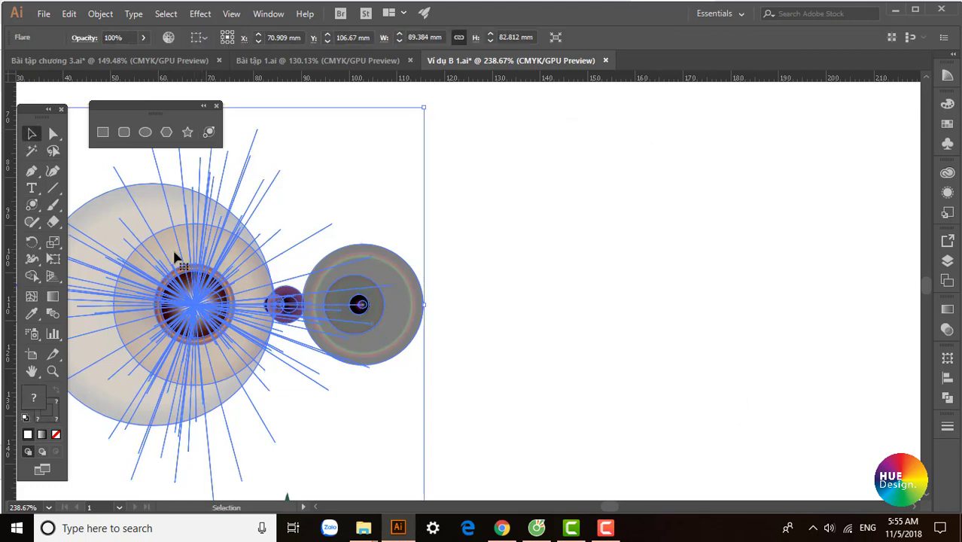
key(Delete)
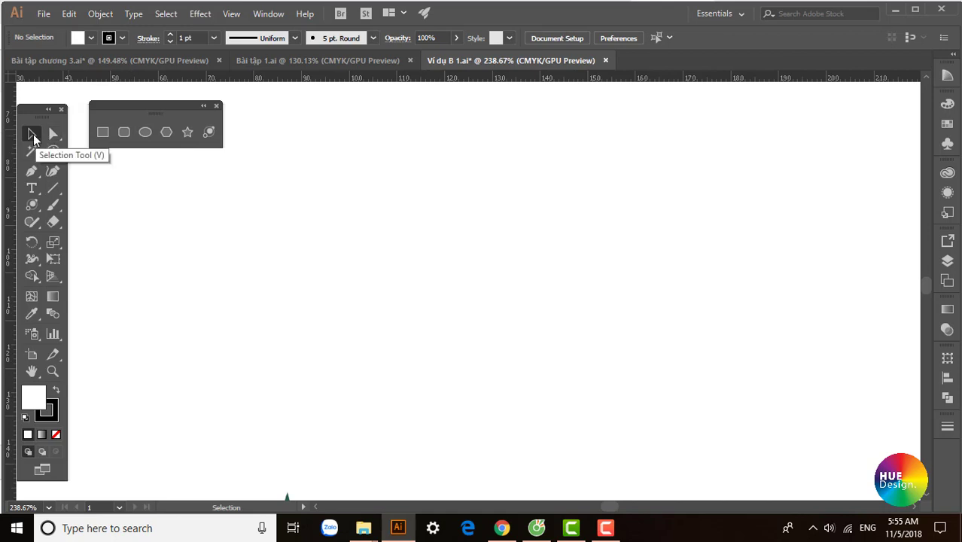
click(103, 133)
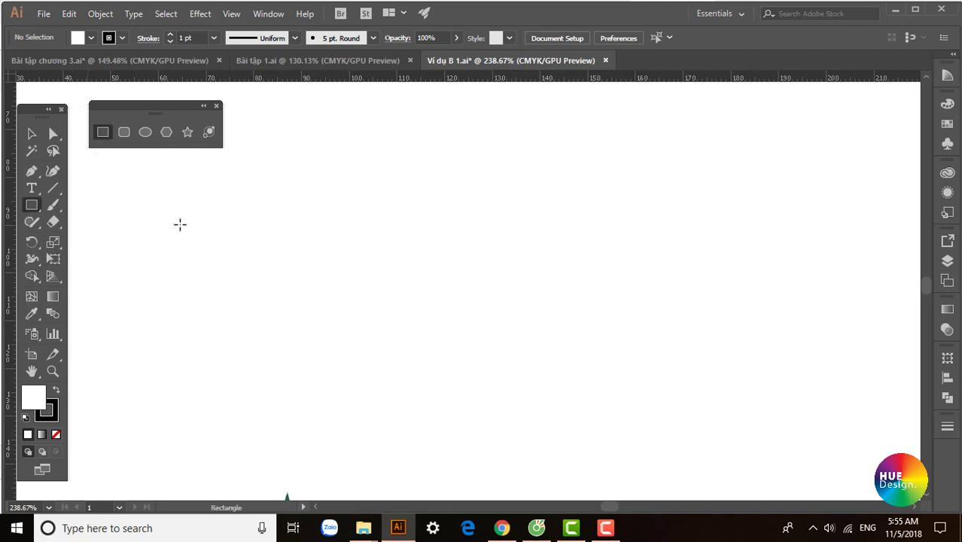
Drag out a Shift-constrained square near the artboard's upper left.
drag(189, 194, 380, 371)
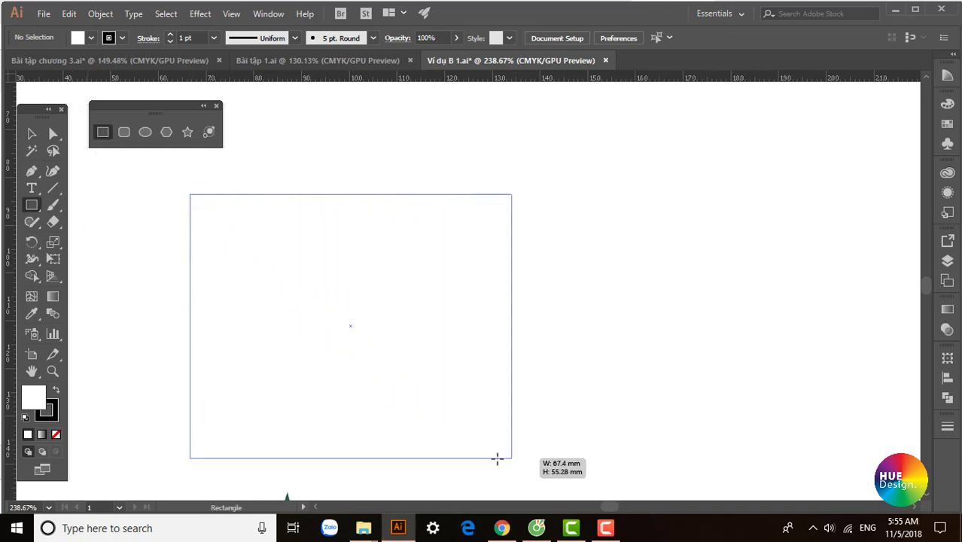
mouse_move(380, 371)
mouse_down()
mouse_move(511, 418)
mouse_move(519, 446)
mouse_move(339, 320)
mouse_move(419, 389)
mouse_move(466, 393)
mouse_move(372, 339)
mouse_move(378, 365)
mouse_move(344, 348)
mouse_move(400, 428)
mouse_move(336, 339)
mouse_up()
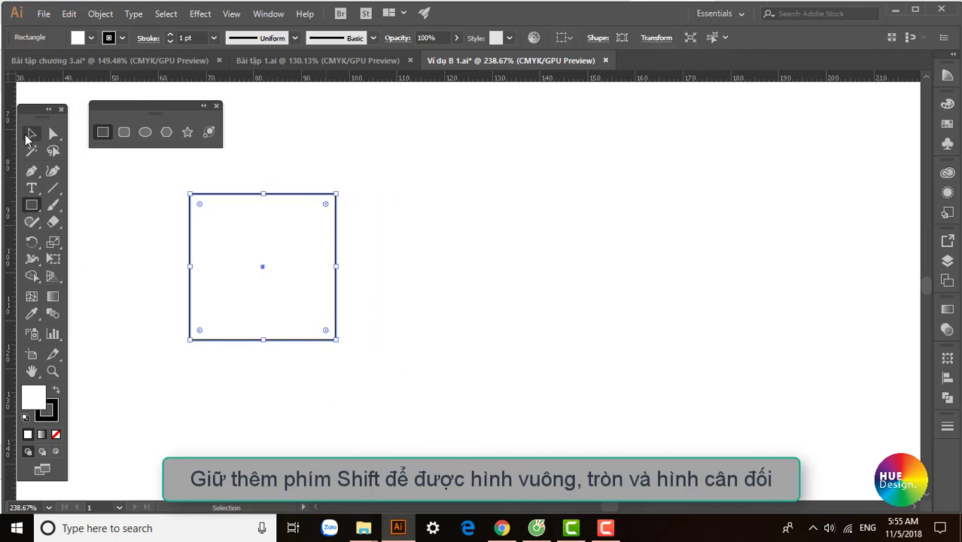
click(125, 132)
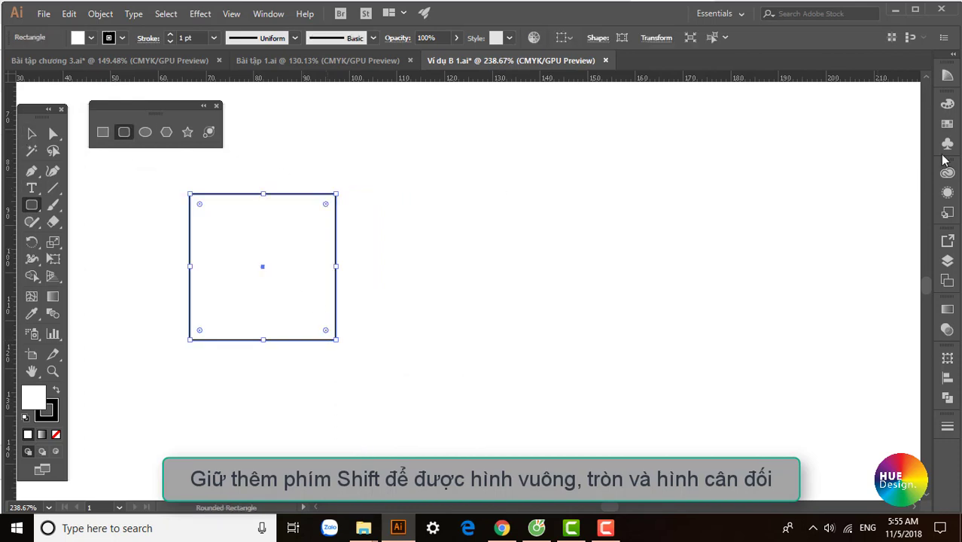
Fill the square with yellow from the Swatches panel.
click(948, 123)
click(820, 141)
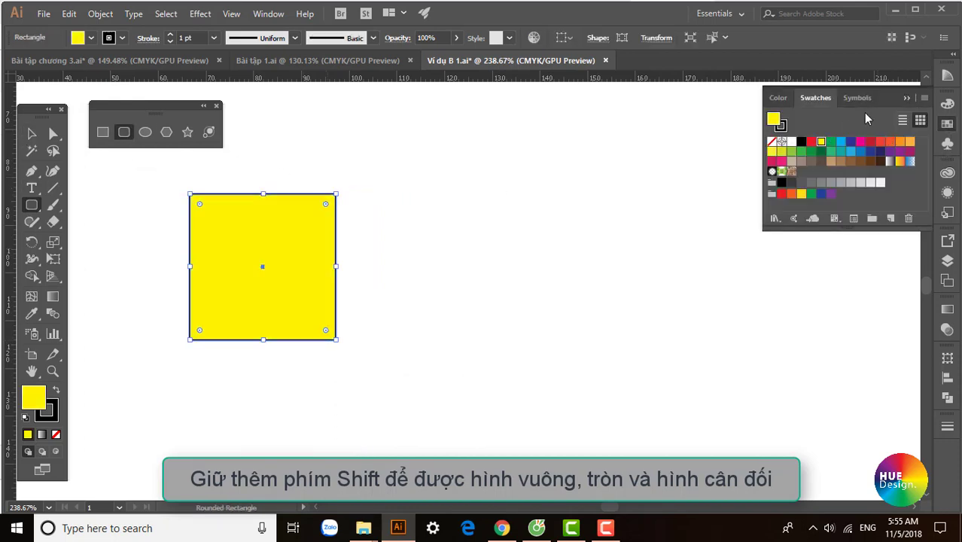
click(907, 99)
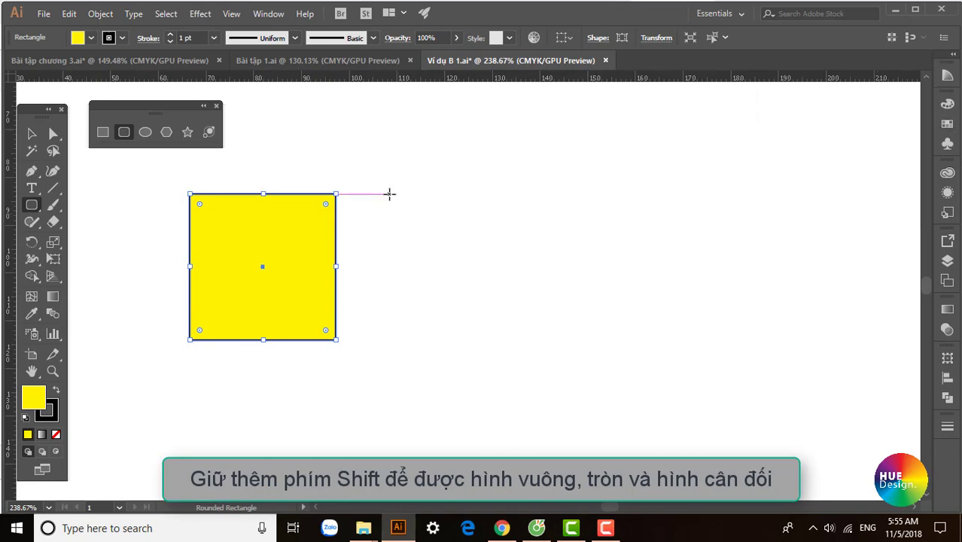
Draw a yellow rounded square and then a circle to the right of the square.
drag(391, 194, 522, 342)
drag(536, 347, 537, 347)
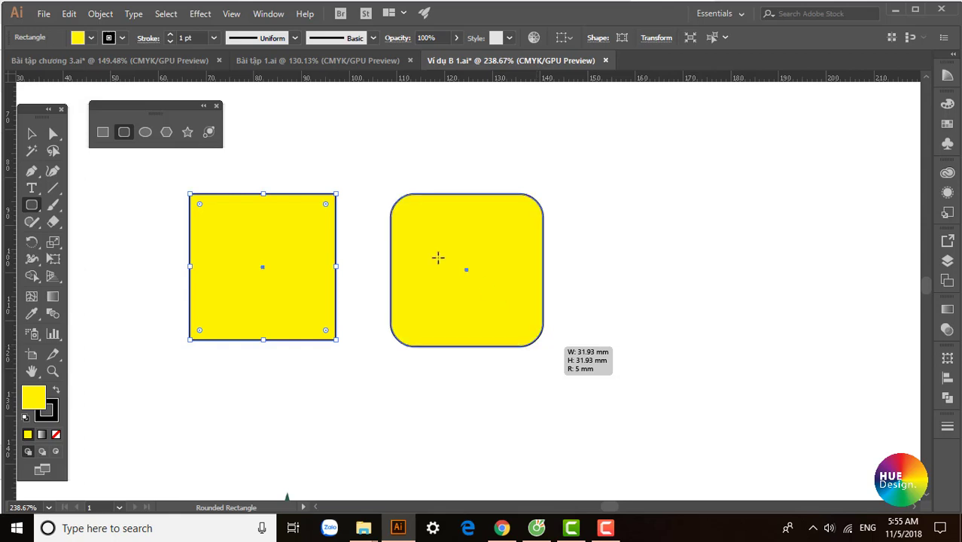
click(147, 132)
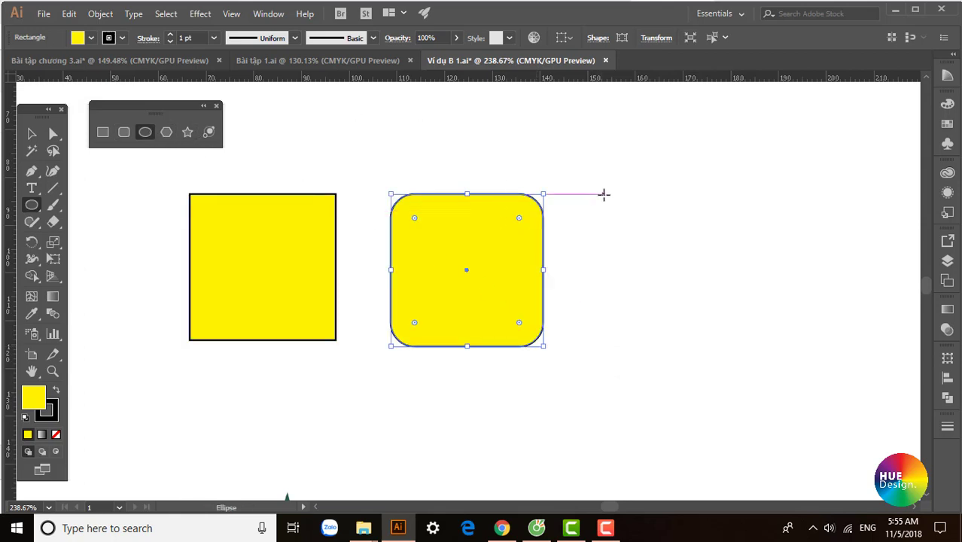
mouse_move(604, 194)
mouse_down()
mouse_move(862, 344)
mouse_move(744, 335)
mouse_up()
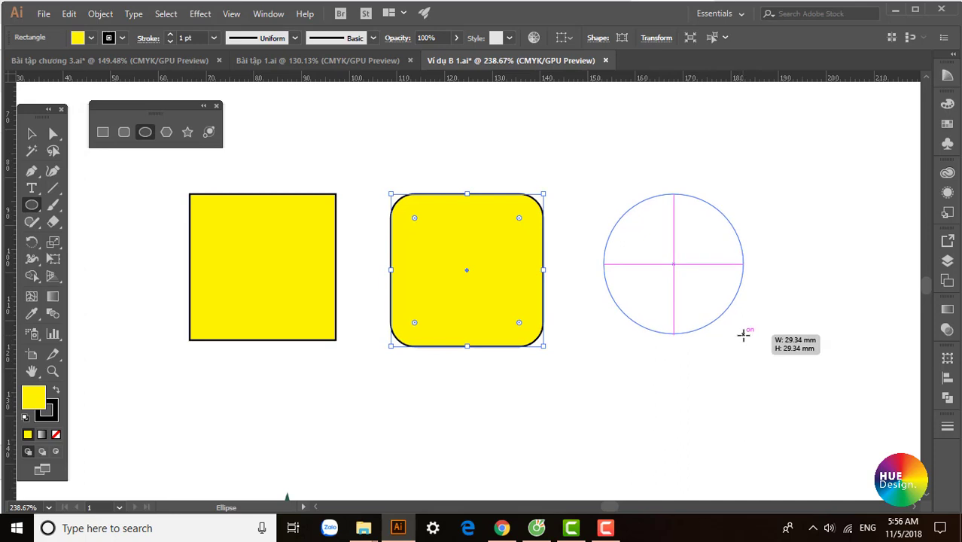
mouse_move(741, 325)
mouse_down()
mouse_move(695, 274)
mouse_move(754, 348)
mouse_up()
Delete all three shapes, draw and delete a yellow hexagon, then drag out a five-pointed star.
key(ctrl+a)
key(Delete)
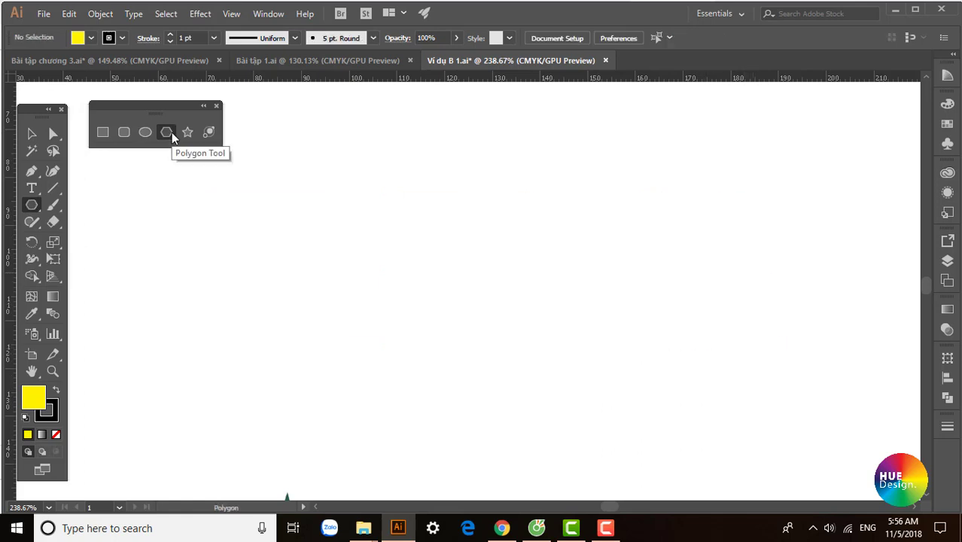
click(168, 132)
mouse_move(272, 220)
mouse_down()
mouse_move(329, 275)
mouse_move(322, 286)
mouse_move(341, 319)
mouse_move(318, 311)
mouse_move(317, 270)
mouse_move(355, 300)
mouse_up()
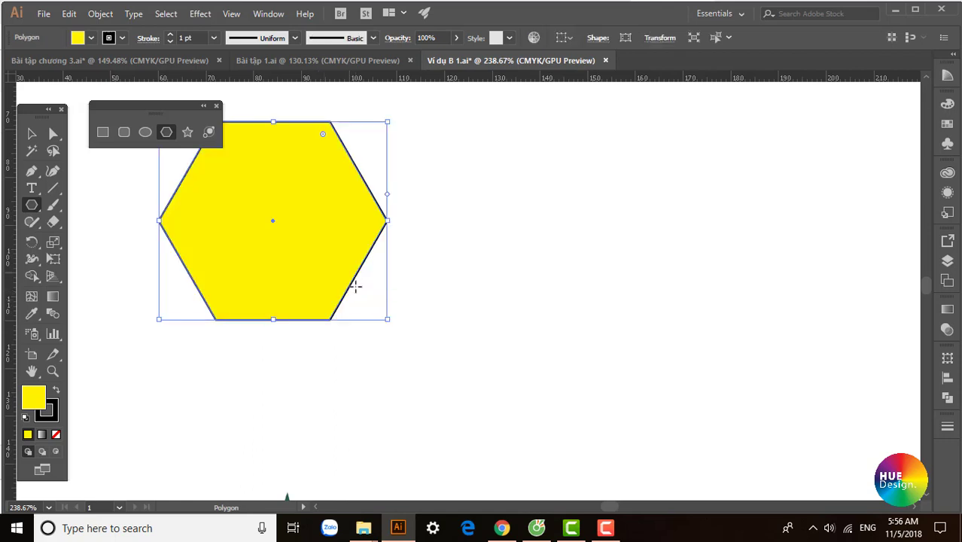
key(Delete)
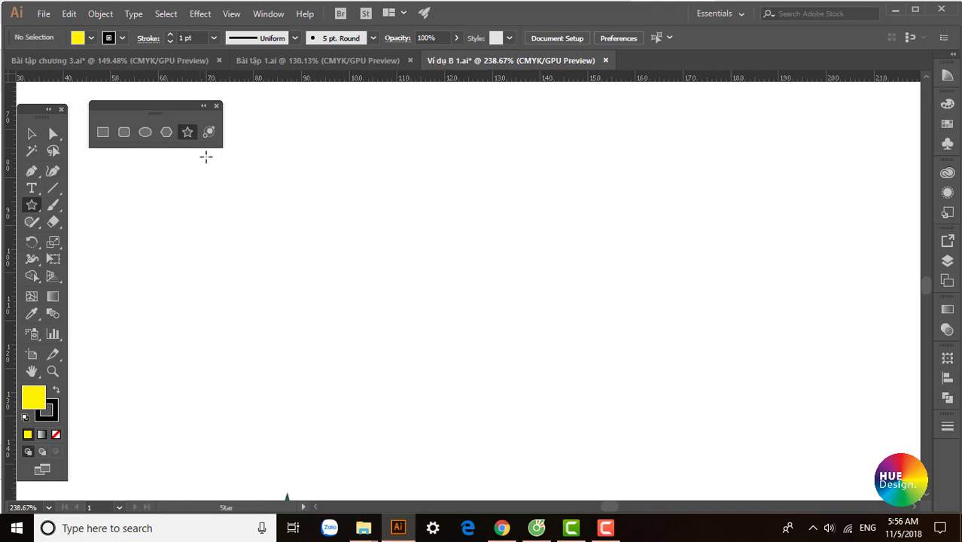
mouse_move(334, 225)
mouse_down()
mouse_move(373, 279)
mouse_move(408, 212)
mouse_move(374, 309)
mouse_move(390, 237)
mouse_move(410, 269)
mouse_move(408, 298)
mouse_move(395, 266)
mouse_move(430, 307)
mouse_move(403, 262)
mouse_up()
click(209, 133)
drag(337, 302, 387, 280)
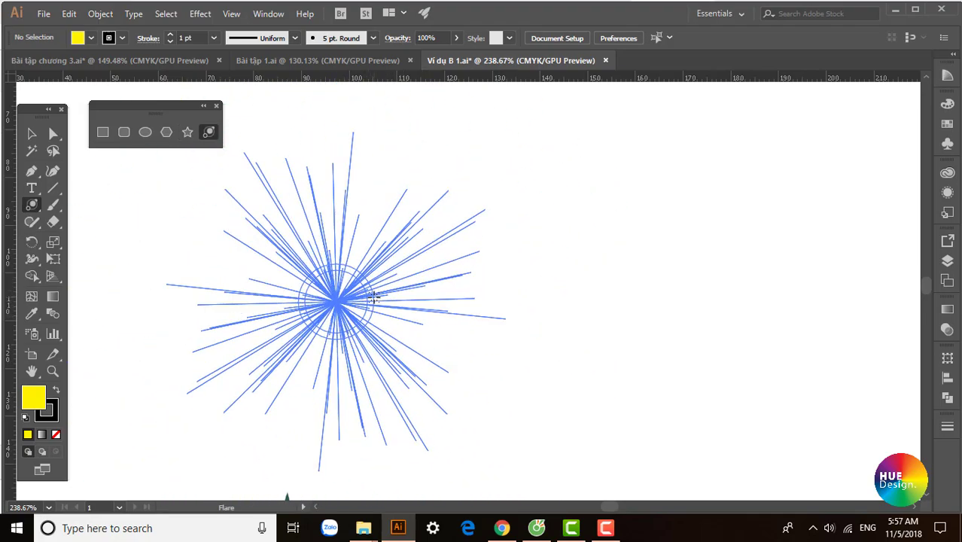
mouse_move(387, 280)
mouse_down()
mouse_move(402, 364)
mouse_move(362, 300)
mouse_move(404, 404)
mouse_move(355, 332)
mouse_up()
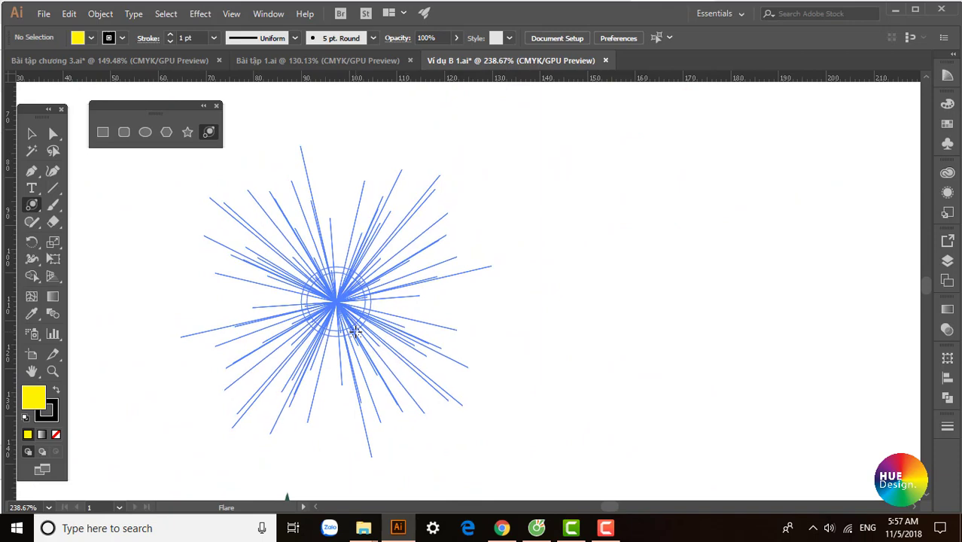
drag(355, 332, 399, 392)
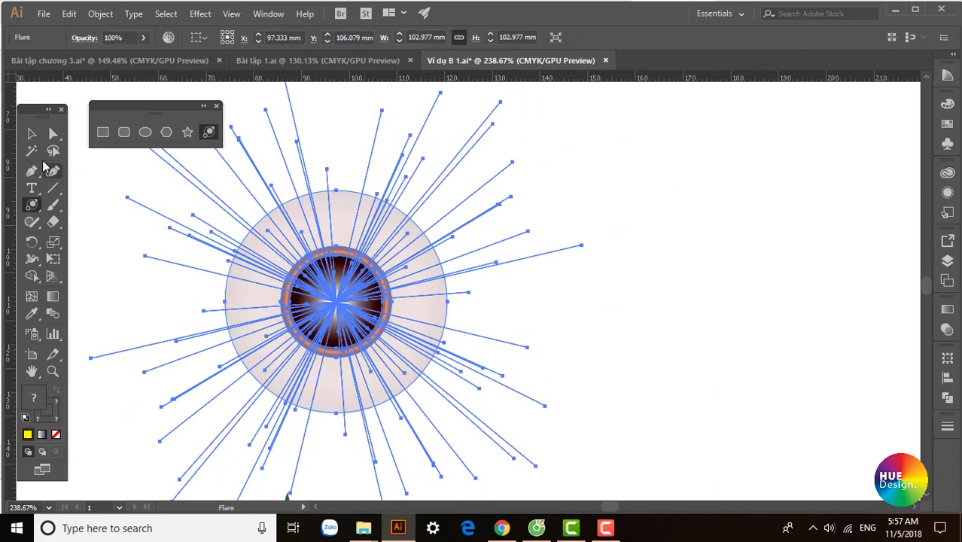
click(33, 136)
key(Delete)
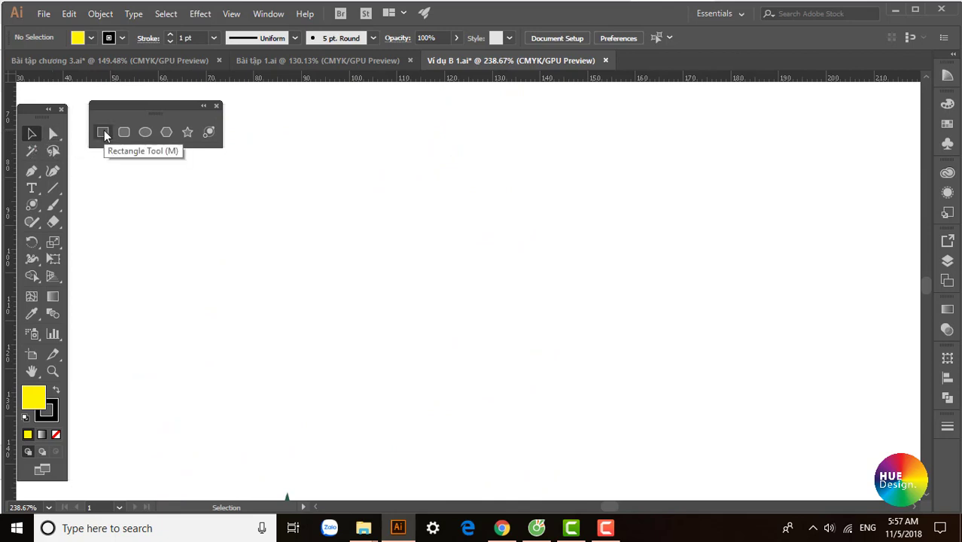
click(104, 133)
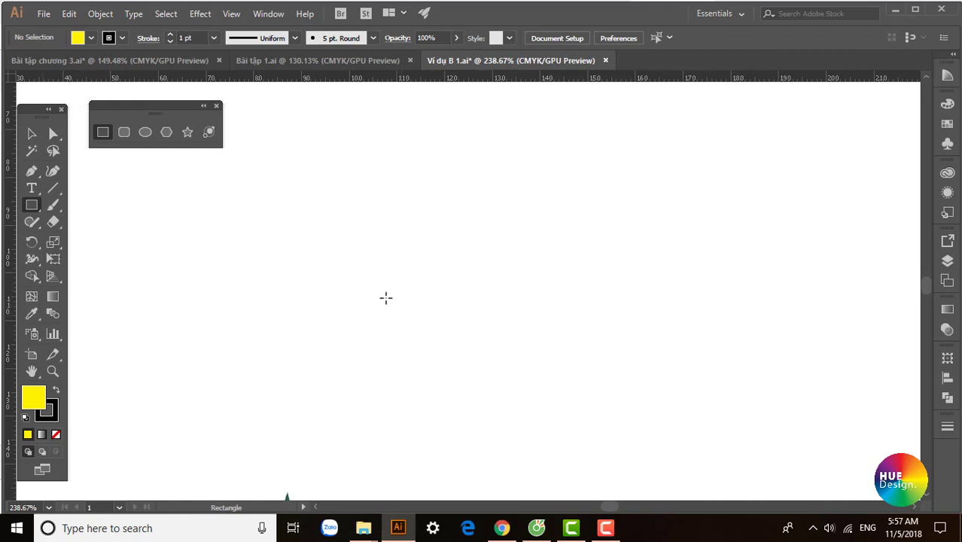
drag(384, 289, 492, 394)
key(ctrl+z)
mouse_move(292, 227)
mouse_down()
mouse_move(466, 402)
mouse_move(458, 377)
mouse_move(361, 268)
mouse_move(335, 281)
mouse_move(344, 294)
mouse_move(342, 276)
mouse_move(352, 292)
mouse_move(330, 255)
mouse_move(362, 296)
mouse_up()
key(l)
drag(567, 258, 666, 352)
click(187, 133)
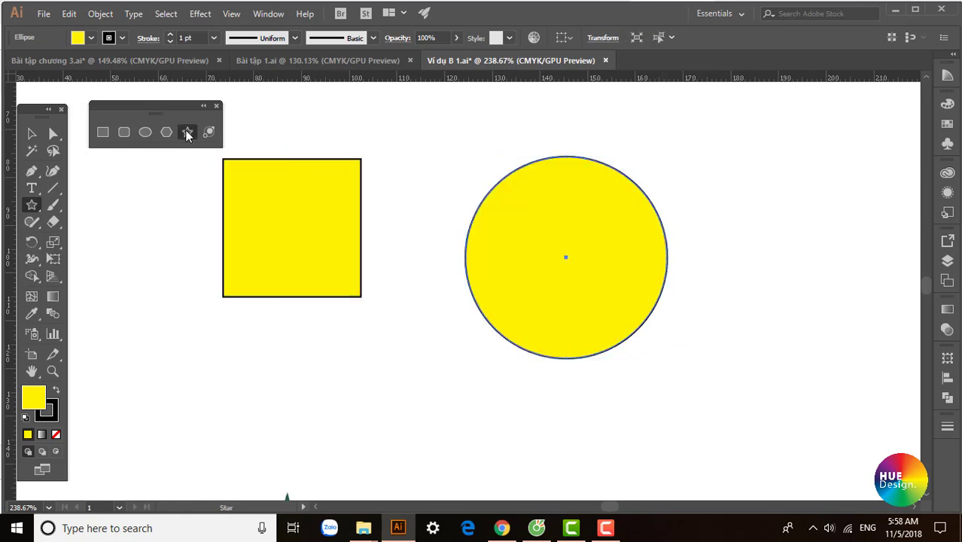
mouse_move(375, 357)
mouse_down()
mouse_move(447, 406)
mouse_move(439, 389)
mouse_move(464, 435)
mouse_move(456, 422)
mouse_move(489, 445)
mouse_up()
key(ctrl+z)
drag(409, 353, 458, 415)
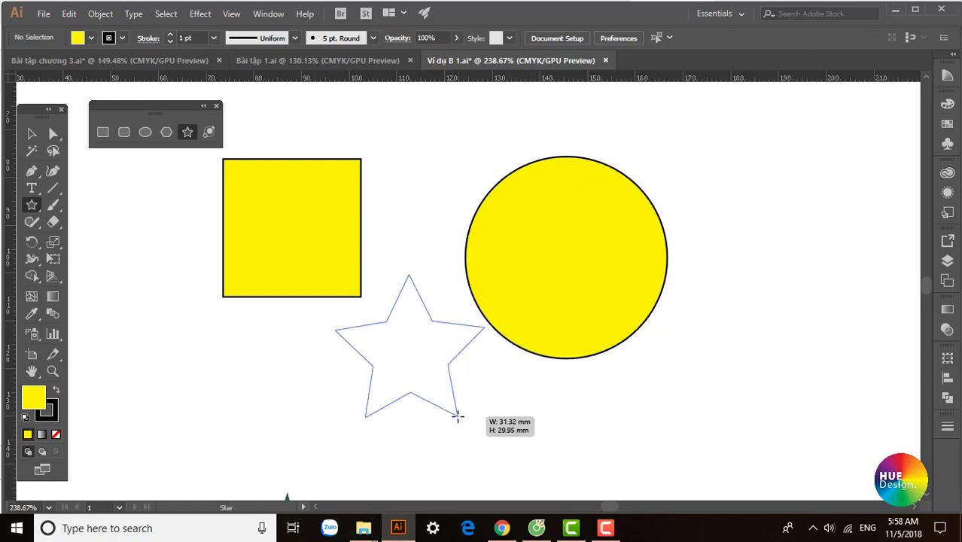
key(alt)
key(alt)
drag(458, 416, 458, 416)
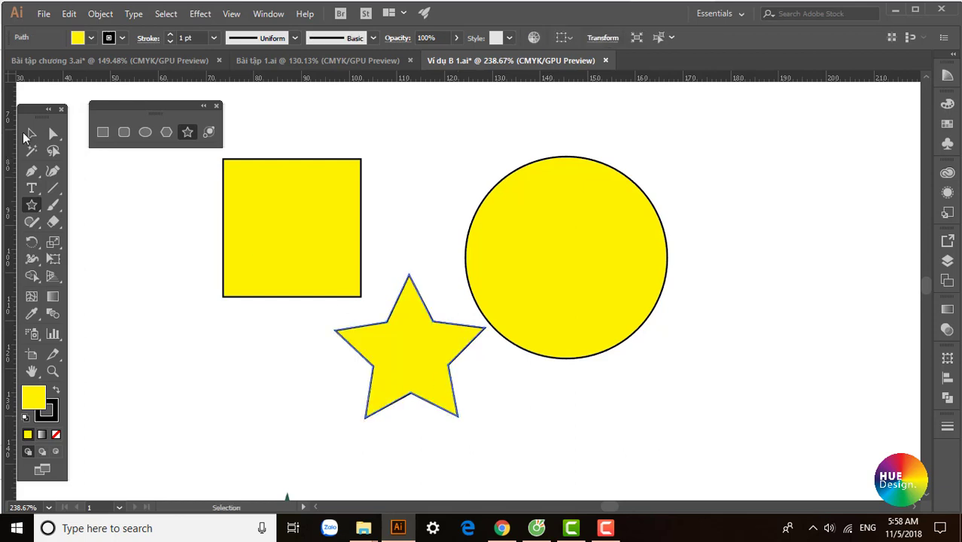
click(31, 134)
drag(145, 241, 613, 360)
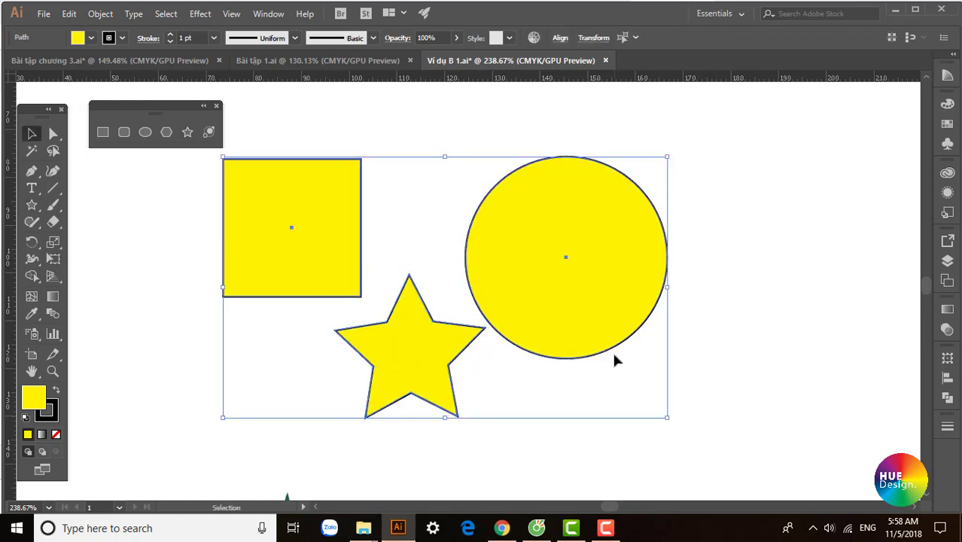
key(Delete)
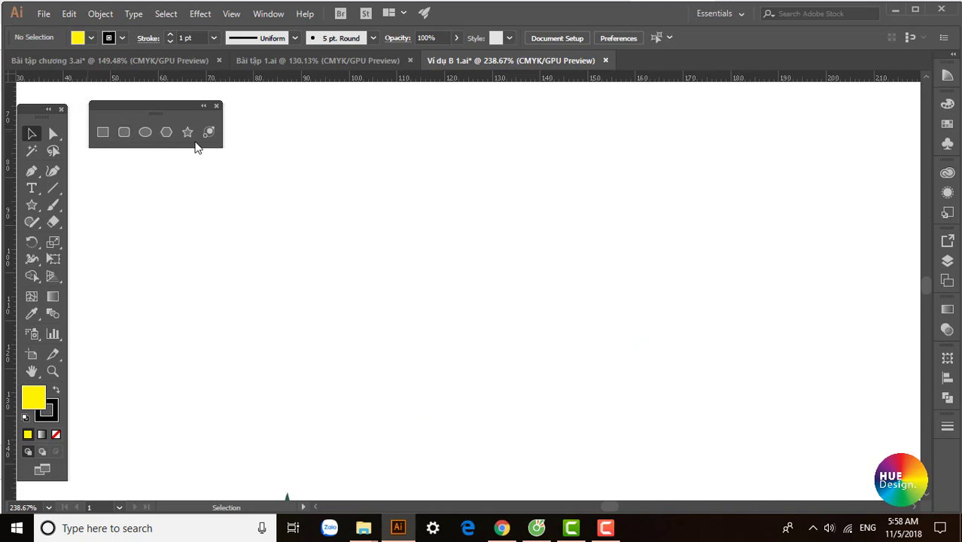
click(102, 134)
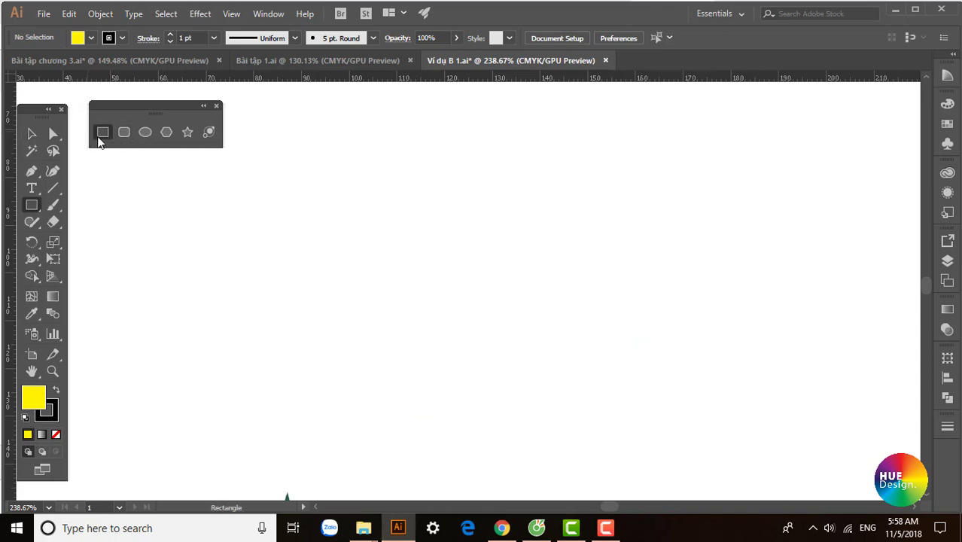
click(124, 133)
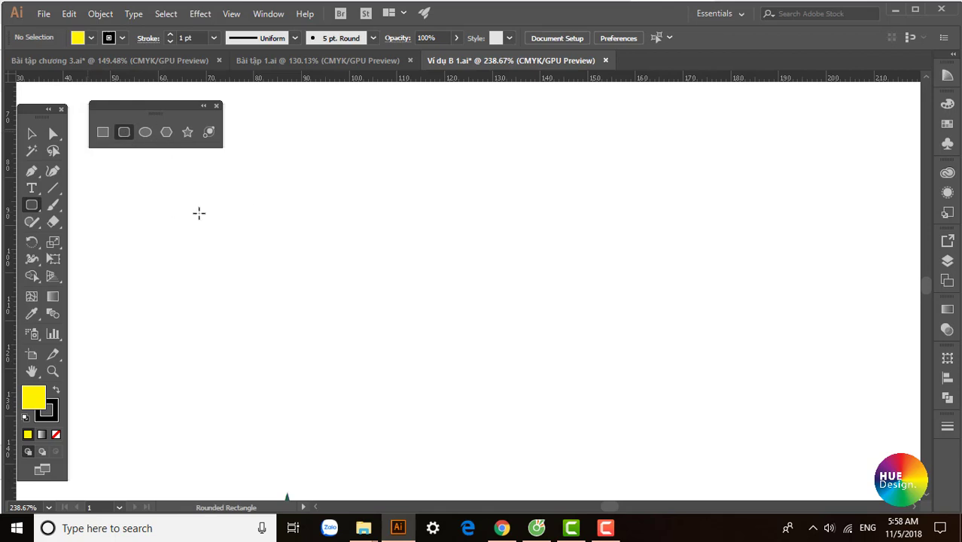
mouse_move(225, 225)
mouse_down()
mouse_move(412, 428)
mouse_move(442, 442)
mouse_up()
key(Page_Up)
key(Page_Up)
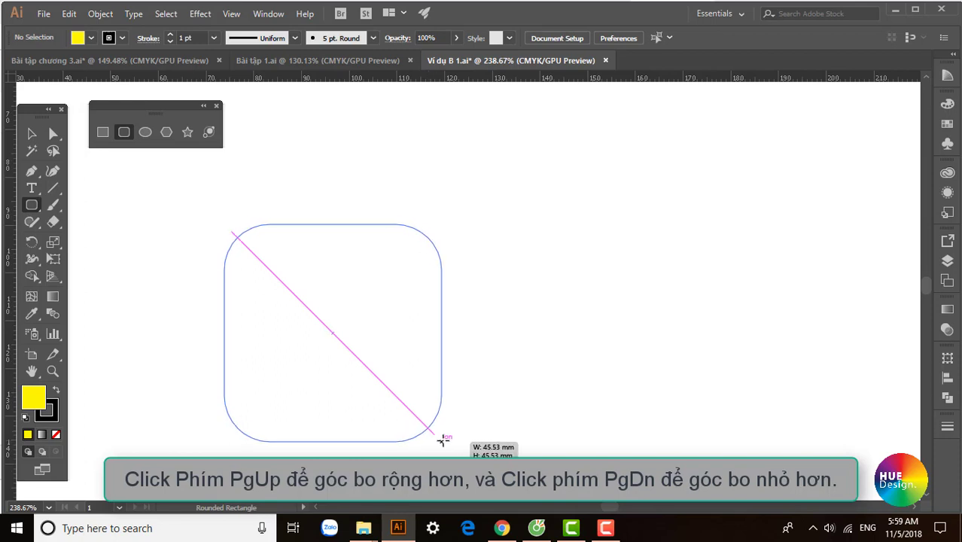
key(Page_Up)
mouse_move(442, 442)
mouse_down()
mouse_move(463, 454)
mouse_move(434, 407)
mouse_up()
key(Page_Down)
key(Page_Down)
key(Page_Down)
key(Page_Up)
key(Page_Up)
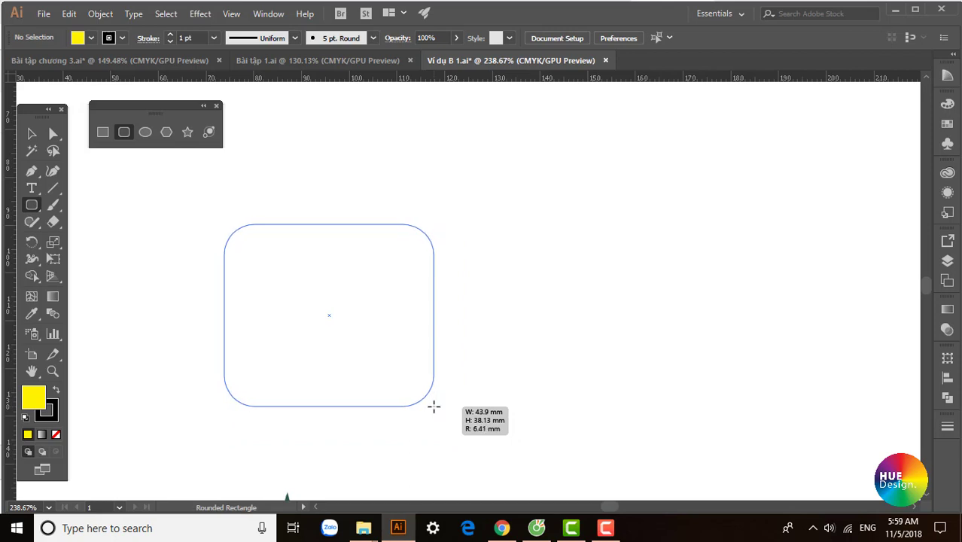
key(Up)
key(Up)
key(Up)
key(Up)
key(Up)
key(Up)
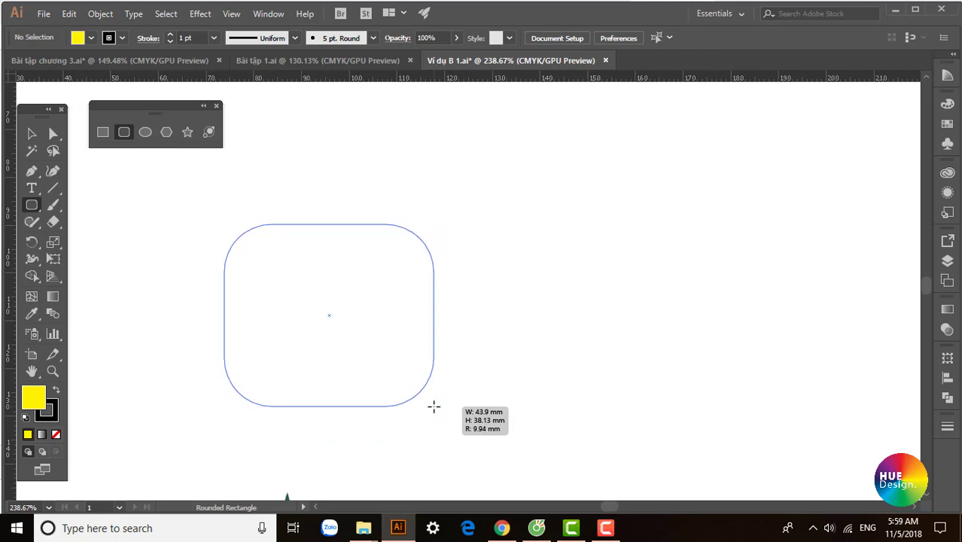
drag(433, 407, 464, 435)
key(Down)
key(Down)
key(Down)
key(Down)
key(Down)
key(Down)
key(ctrl+z)
key(v)
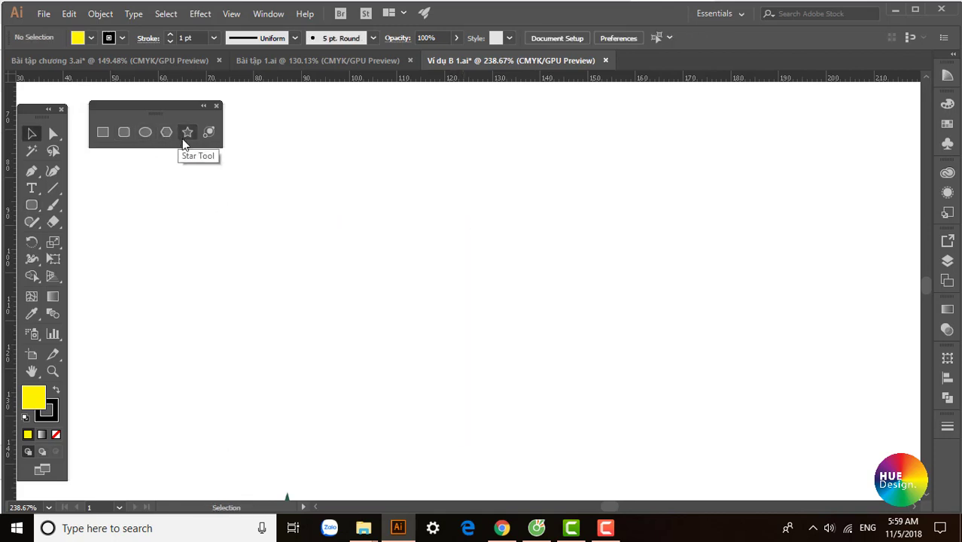
Draw a polygon near the artboard top, reducing its sides to make a yellow triangle.
click(167, 133)
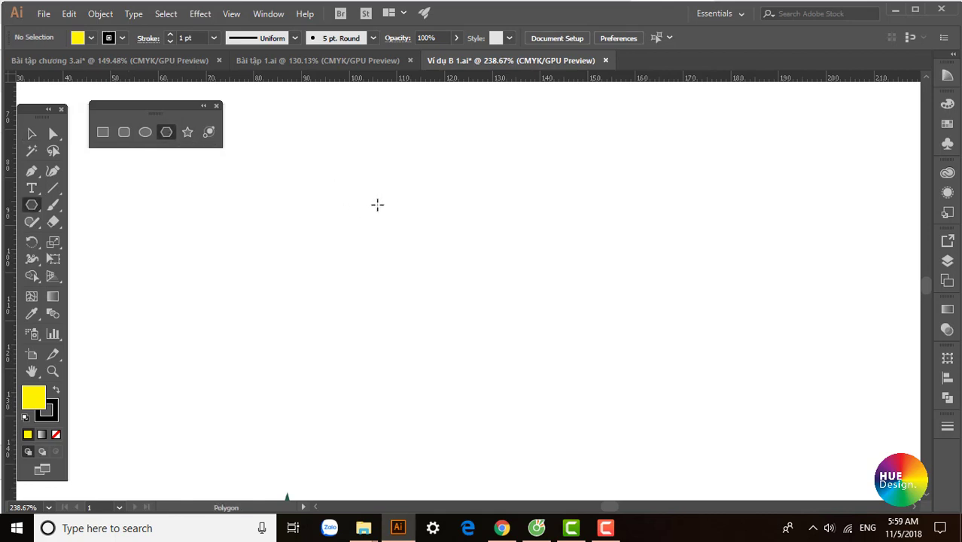
drag(370, 194, 418, 276)
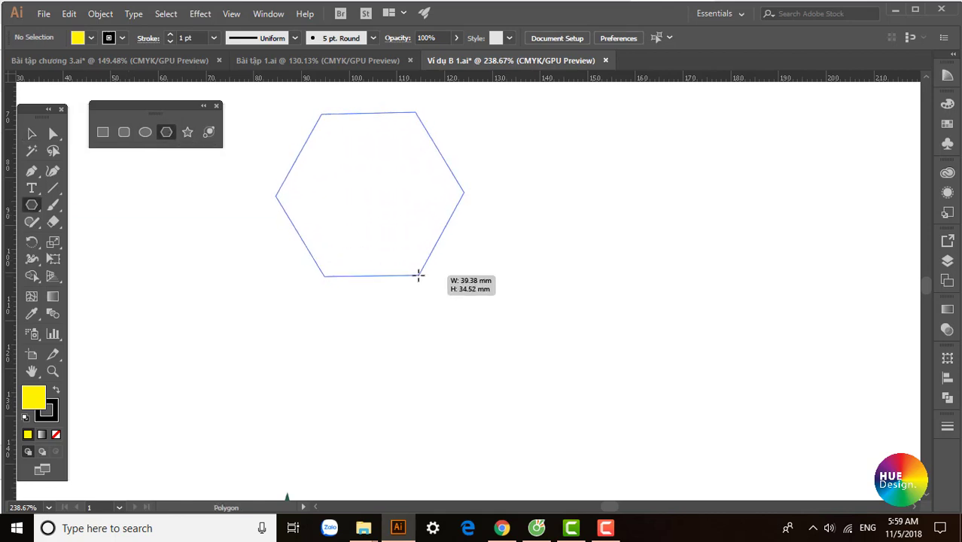
key(Up)
key(Up)
key(Up)
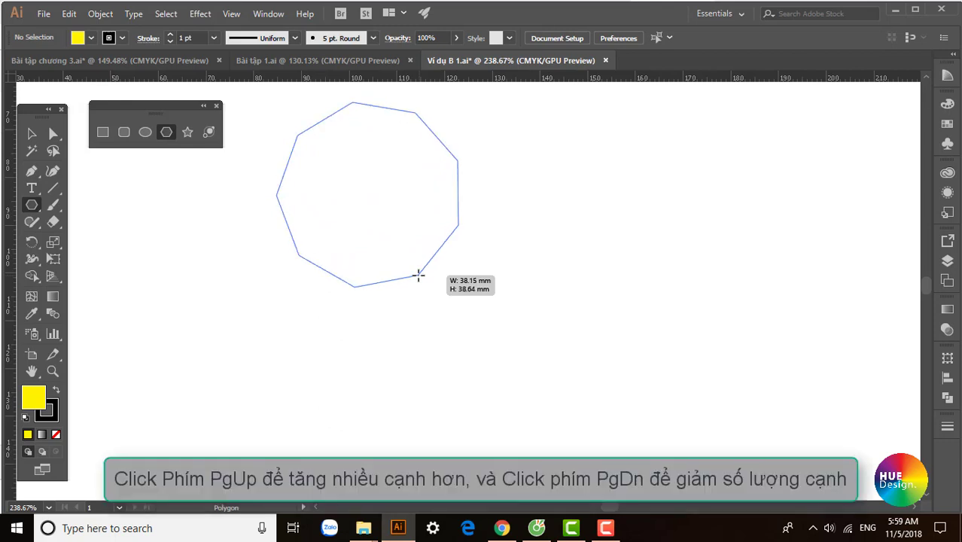
key(Up)
key(Up)
key(Up)
key(Up)
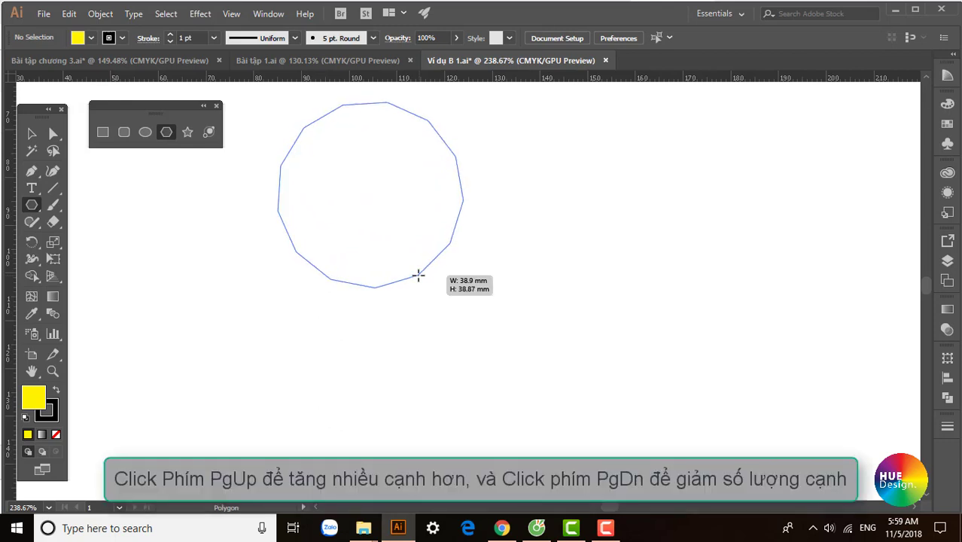
key(Down)
key(Down)
key(Down)
key(Down)
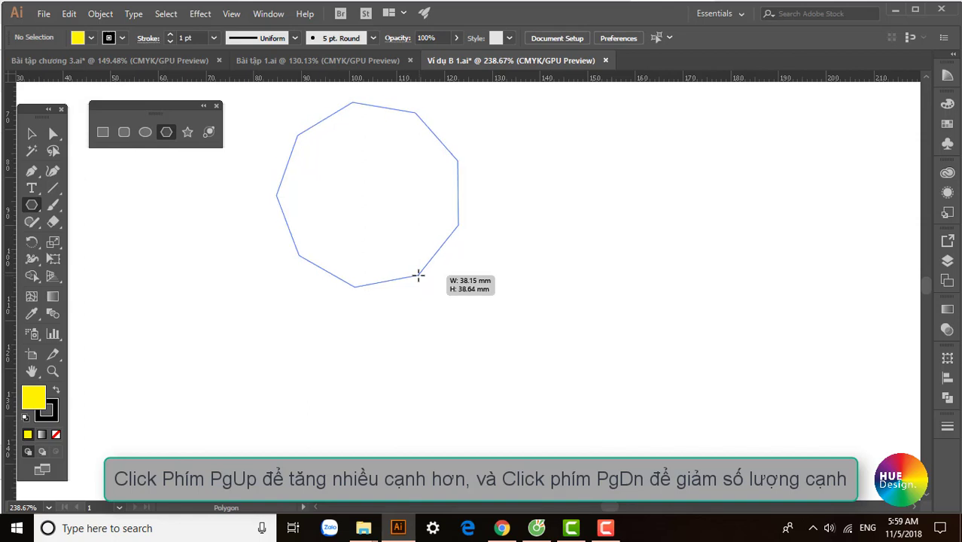
key(Down)
key(Down)
key(Down)
key(Down)
key(Down)
key(Down)
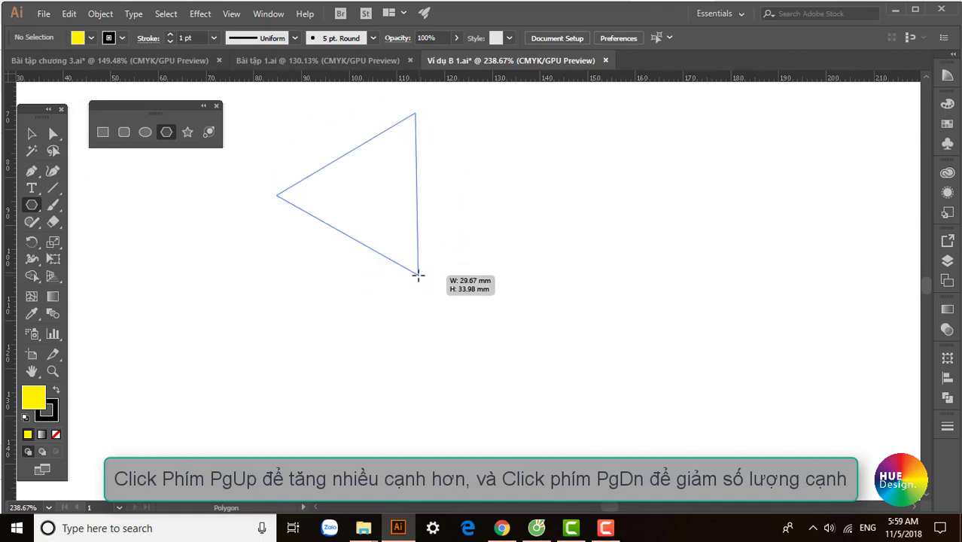
mouse_move(419, 275)
mouse_down()
mouse_move(447, 247)
mouse_move(458, 253)
mouse_move(445, 244)
mouse_up()
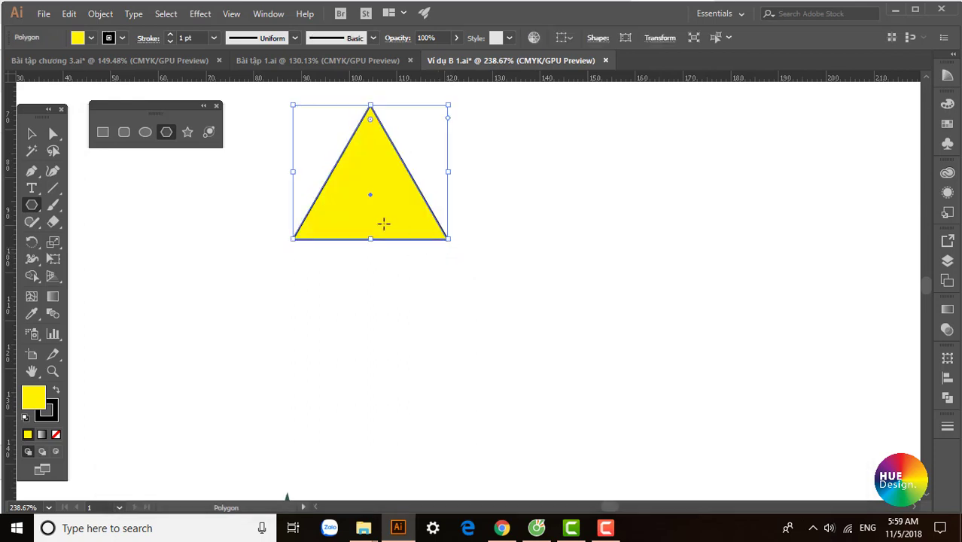
click(187, 133)
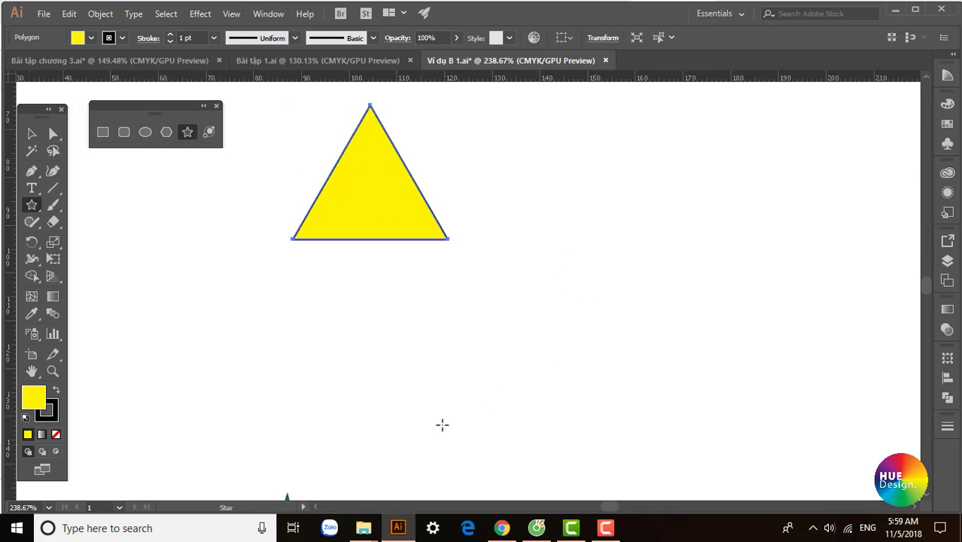
key(ctrl+shift+a)
mouse_move(608, 271)
mouse_down()
mouse_move(703, 243)
mouse_move(710, 260)
mouse_up()
key(Page_Up)
key(Page_Up)
key(Page_Up)
key(Page_Up)
key(Page_Up)
key(Page_Up)
key(Page_Up)
key(Page_Up)
key(Page_Up)
key(Page_Up)
key(Page_Down)
key(Page_Down)
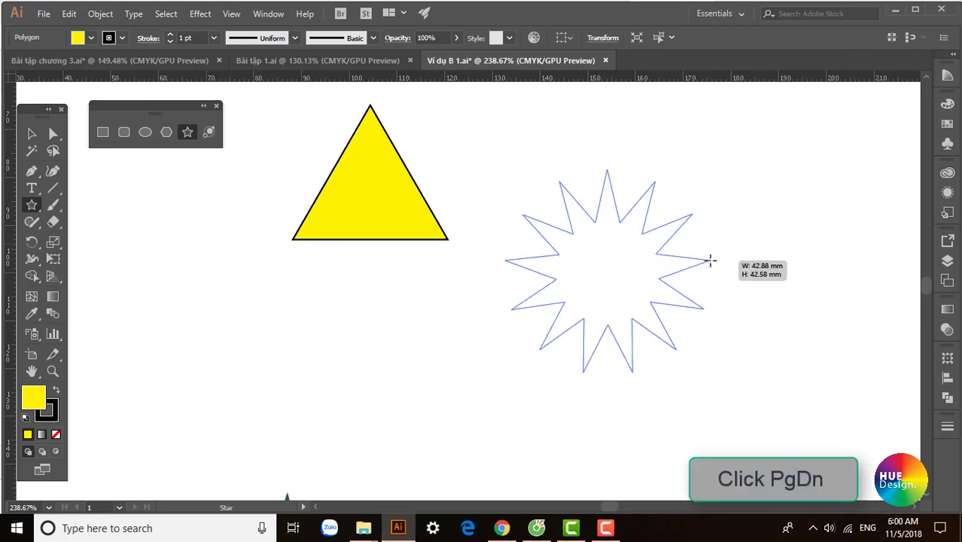
key(Page_Down)
key(Page_Down)
key(Page_Down)
key(Page_Down)
key(Page_Down)
key(Page_Down)
key(Page_Down)
key(Page_Down)
key(Page_Down)
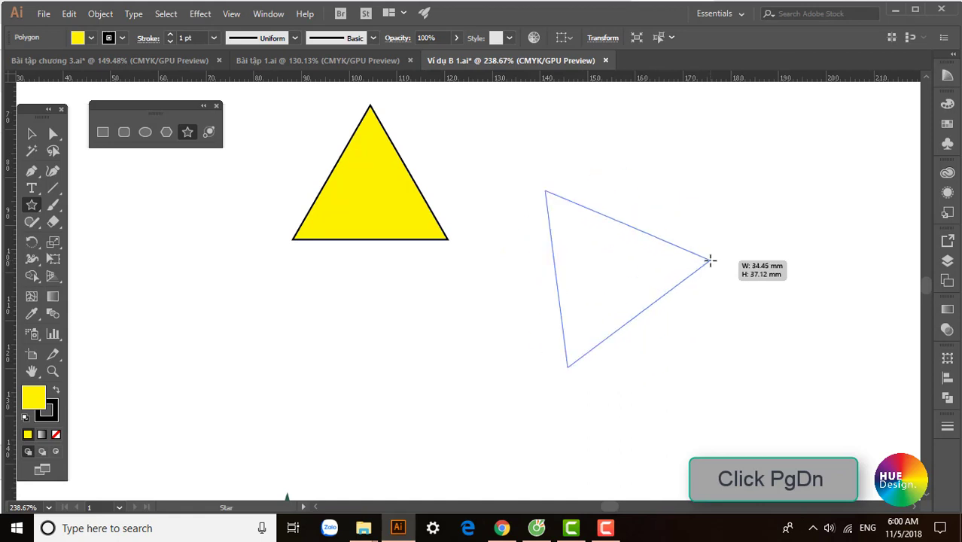
drag(710, 261, 683, 226)
key(Up)
key(Up)
key(Up)
key(Up)
key(Up)
key(Up)
key(Up)
key(Up)
key(Up)
key(Up)
key(Up)
key(Up)
key(Up)
key(Up)
key(Up)
key(Up)
key(Down)
key(Down)
key(Down)
key(Up)
click(30, 134)
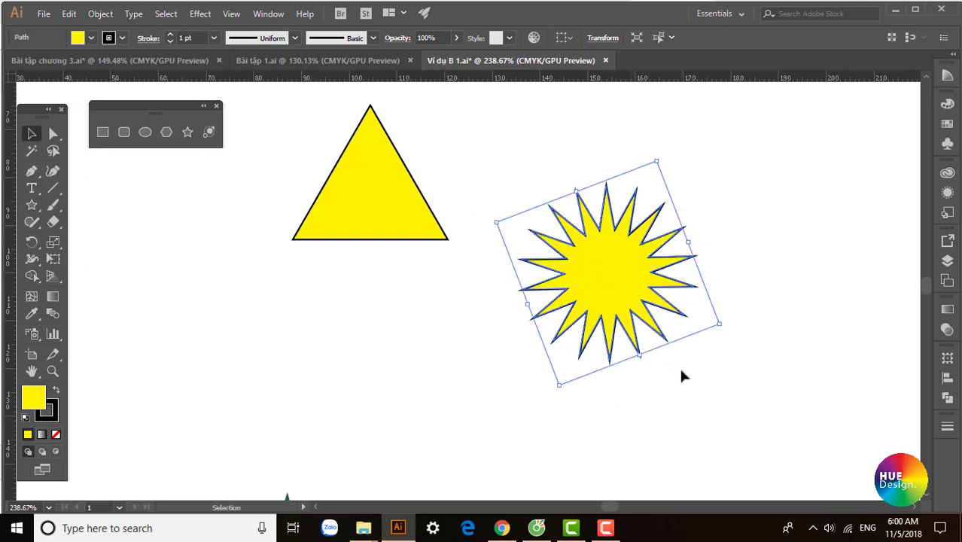
key(Delete)
click(209, 132)
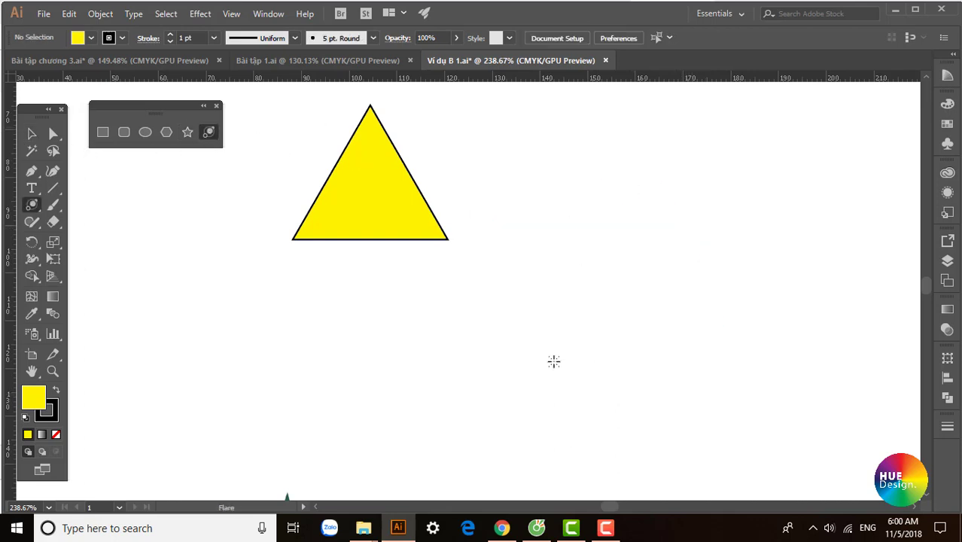
Drag out a lens flare right of the triangle, sizing its centre and outer ring.
drag(555, 329, 592, 313)
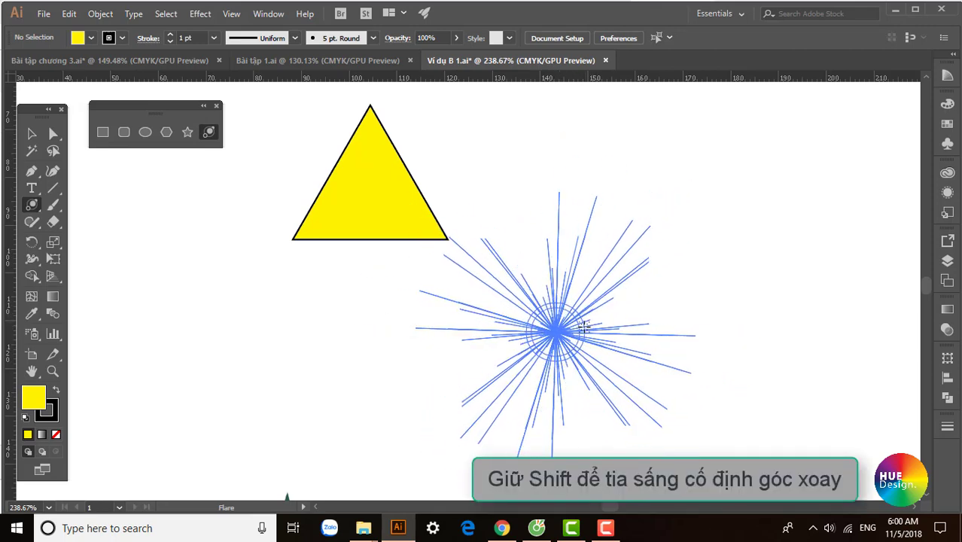
drag(592, 323, 614, 315)
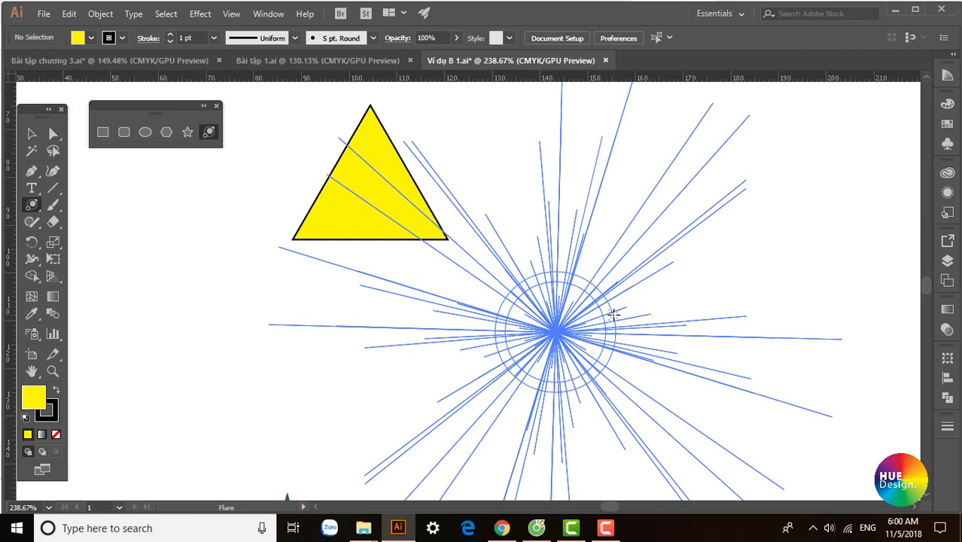
mouse_move(613, 314)
mouse_down()
mouse_move(718, 349)
mouse_move(707, 352)
mouse_up()
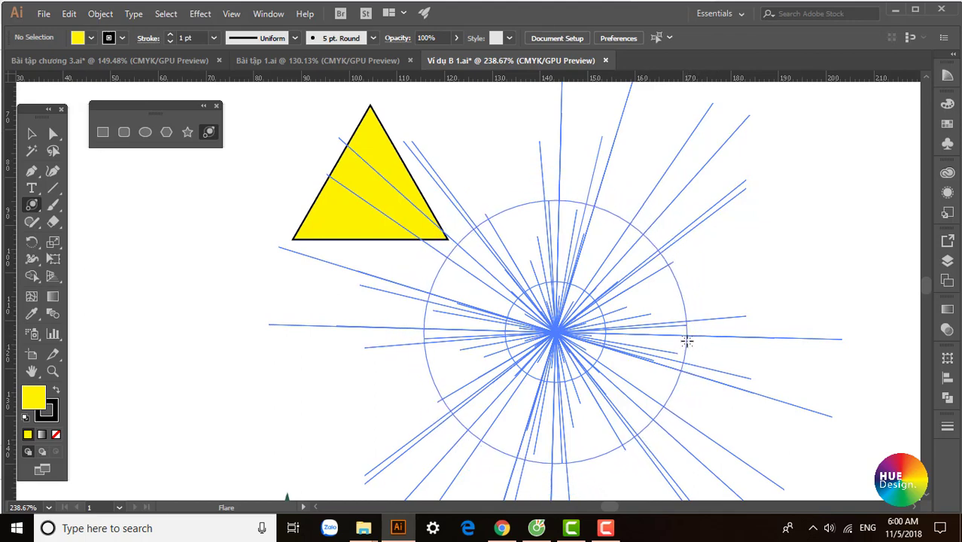
drag(707, 353, 678, 335)
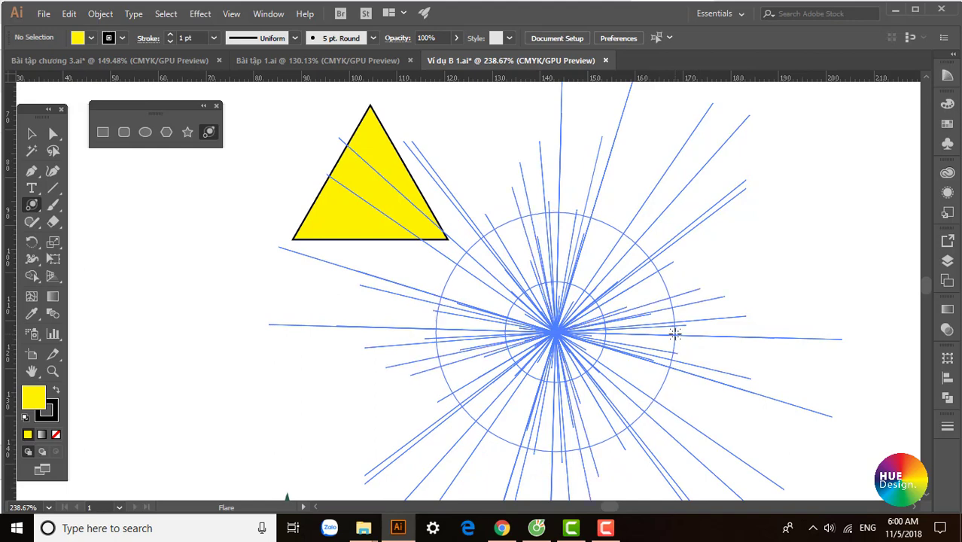
Adjust the flare's ray count, finish placing it, then clear the flare and triangle.
key(Page_Up)
key(Page_Up)
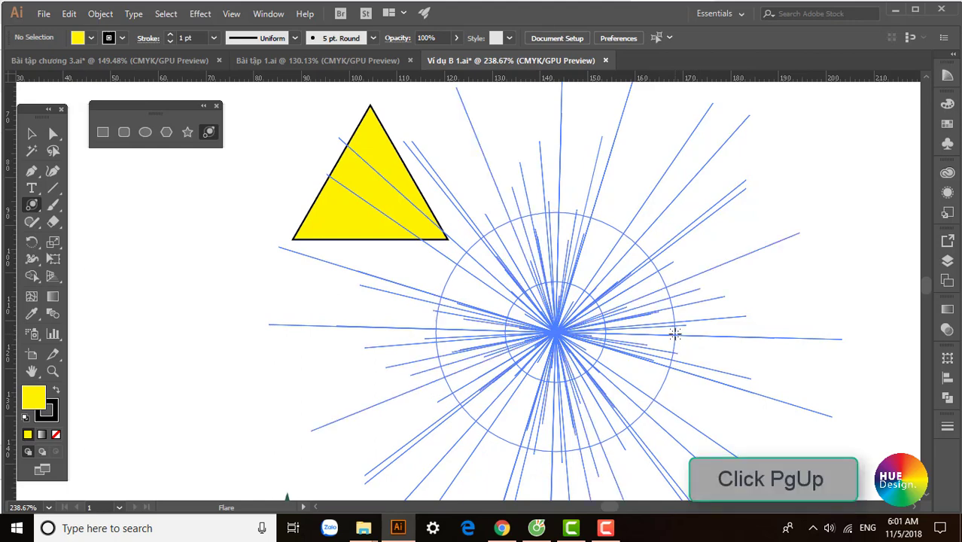
key(Page_Up)
key(Page_Down)
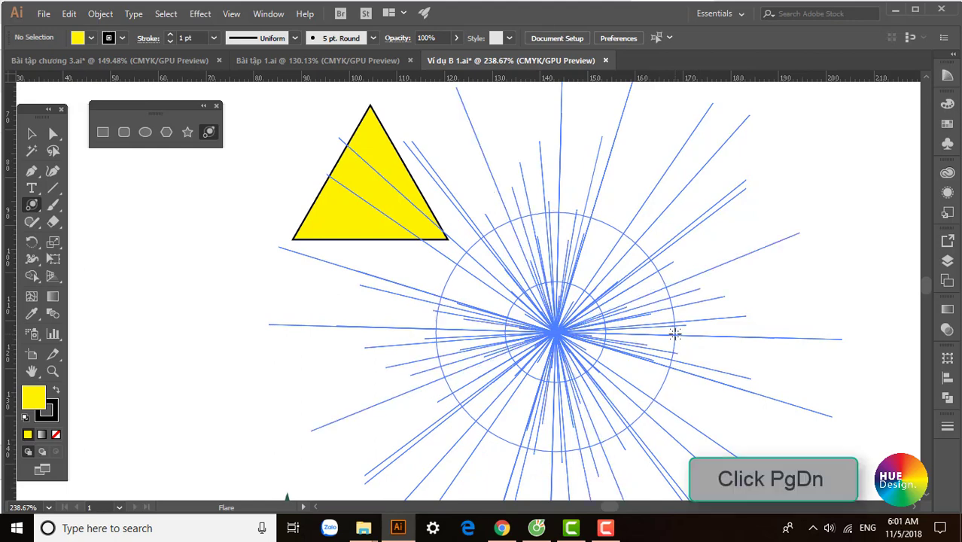
key(Page_Down)
key(Page_Down)
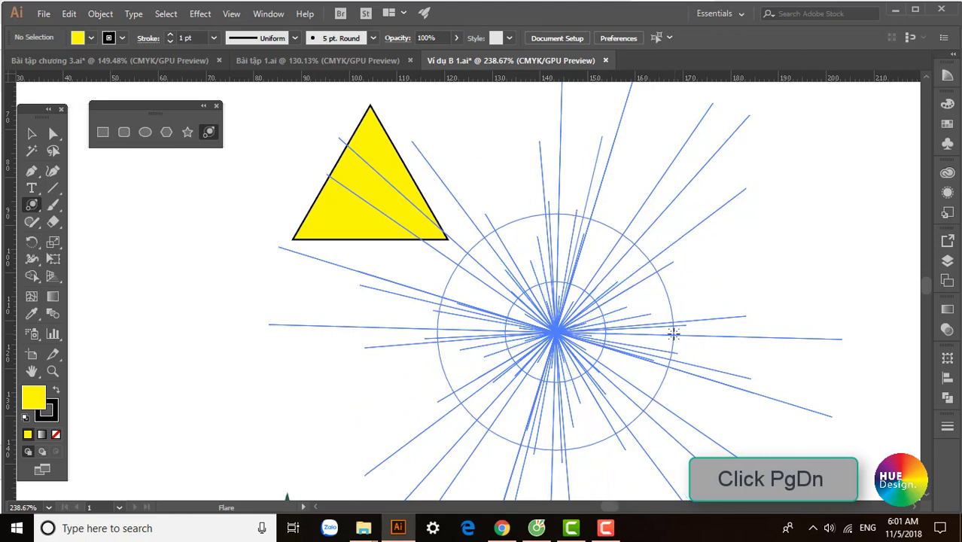
drag(673, 333, 673, 334)
click(32, 133)
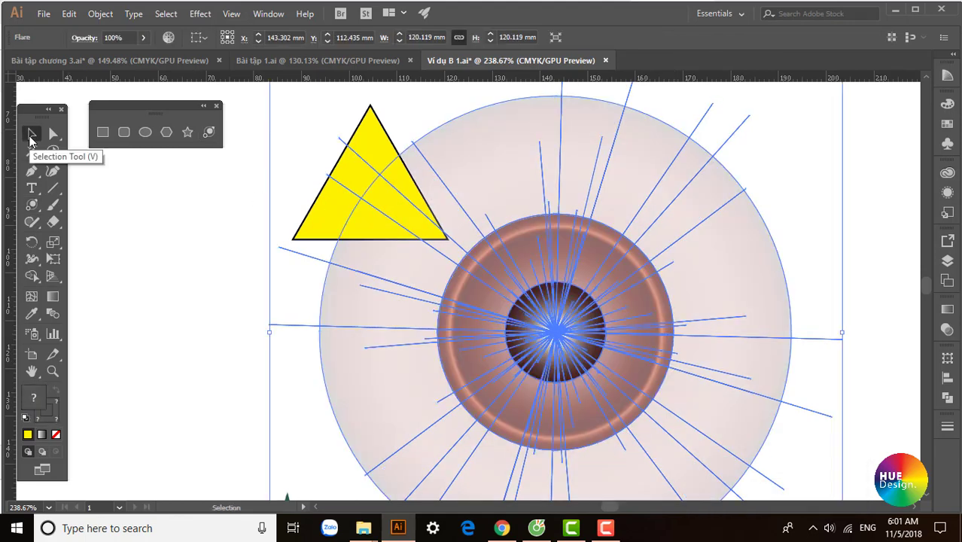
key(ctrl+z)
key(ctrl+z)
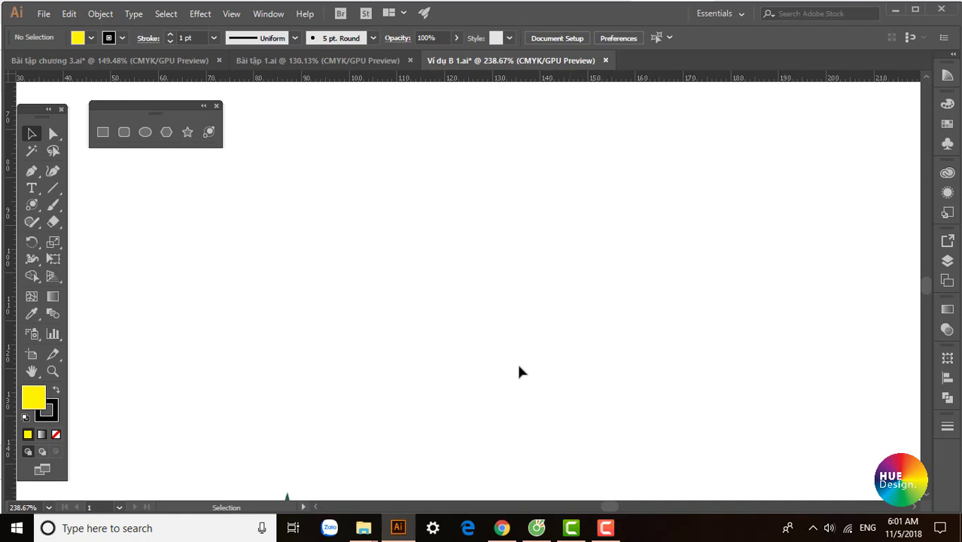